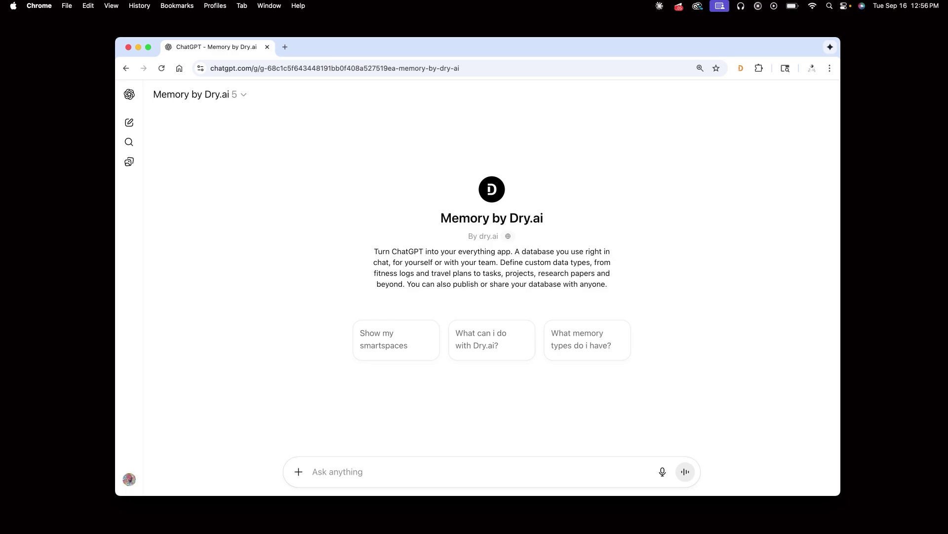
Step: Ask Memory by Dry.ai to create a 'My Fitness' space, then set its subdomain to 'myfitness'
type("Create a new space called My Fitness")
left_click(685, 473)
type("Set its subdomain to myfitness")
left_click(685, 463)
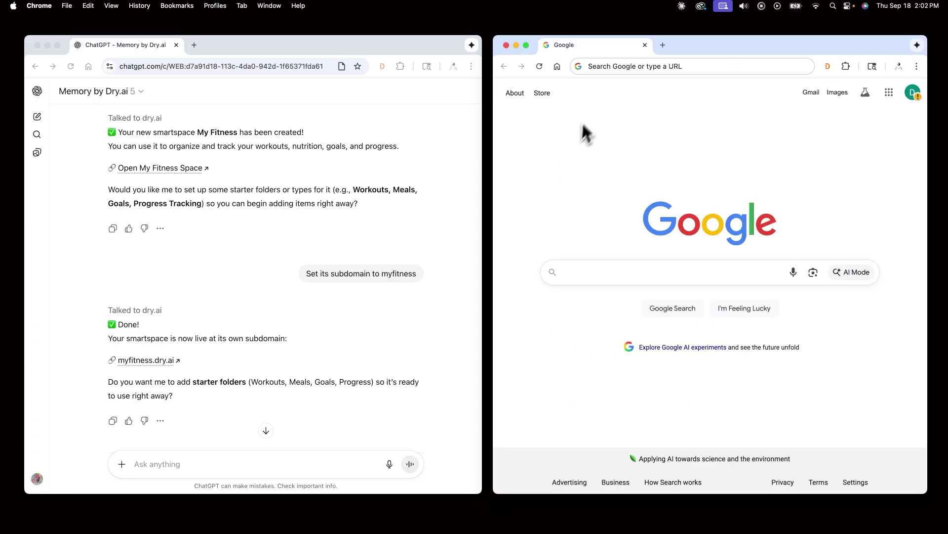
Step: Load myfitness.dry.ai in the browser window
left_click(599, 67)
type("myfitness.dry.ai")
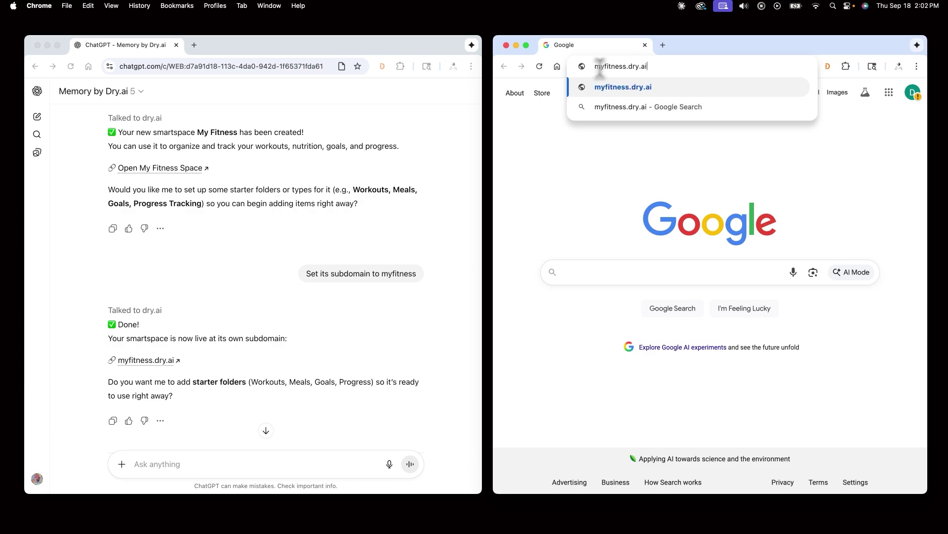
key("Return")
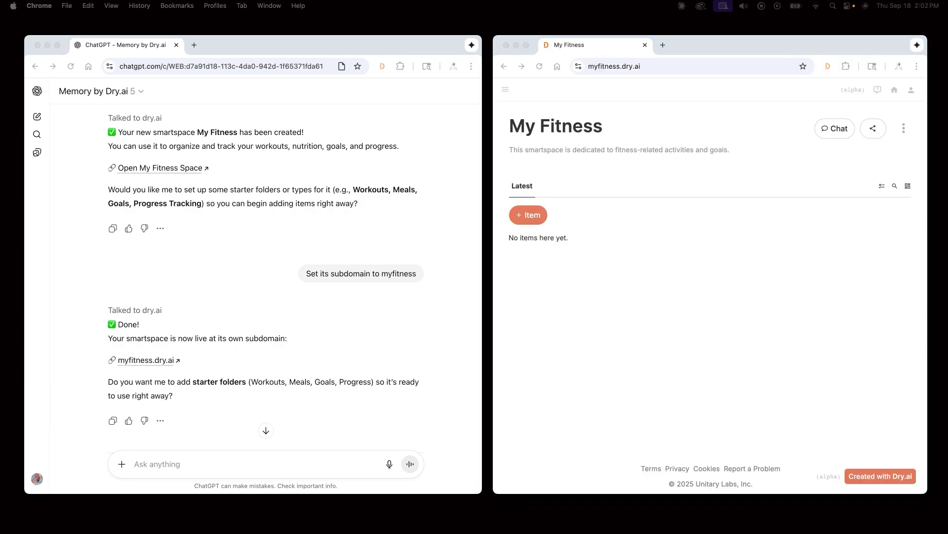
Step: Create a running exercise type for distance and duration, then log a 5-mile, 45-minute run at 8 am
type("new running e")
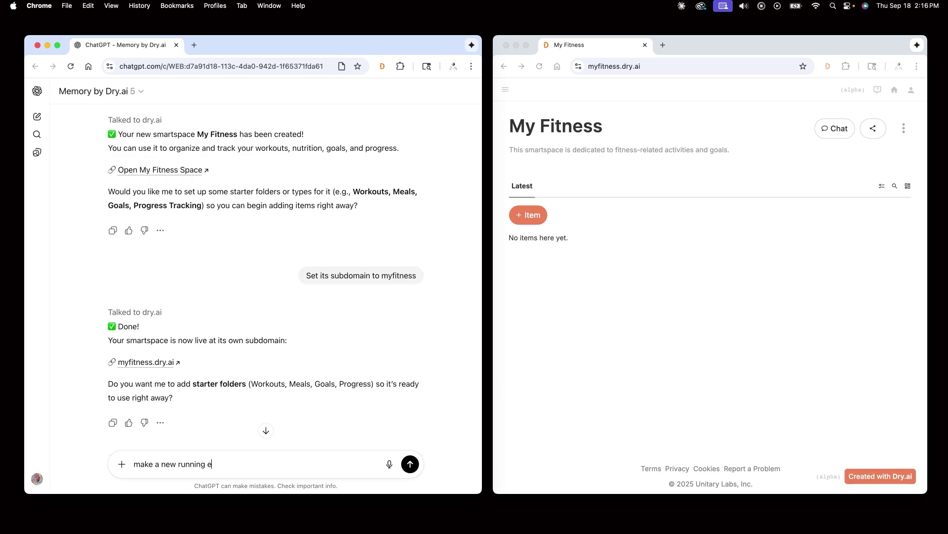
type("xercise type tracking my runs, the distance I ran")
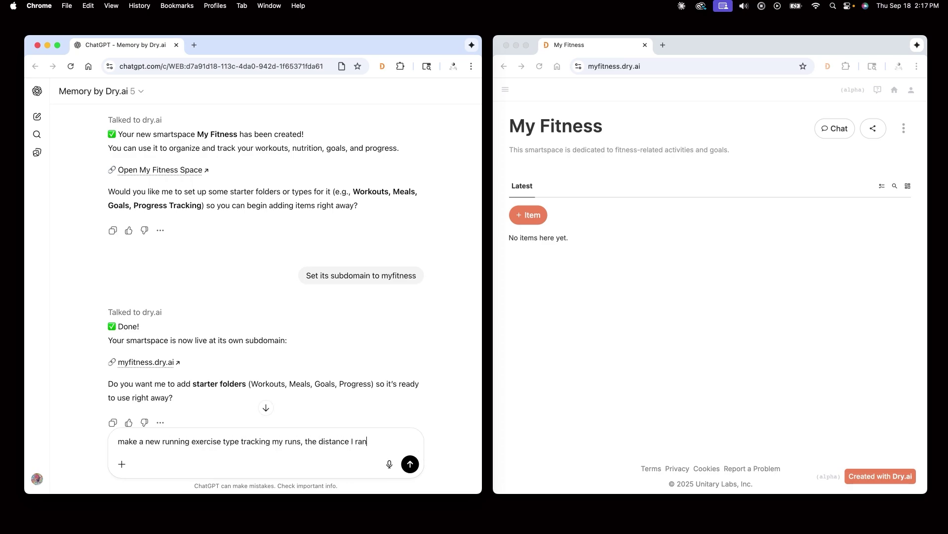
type(", the duration, and the time")
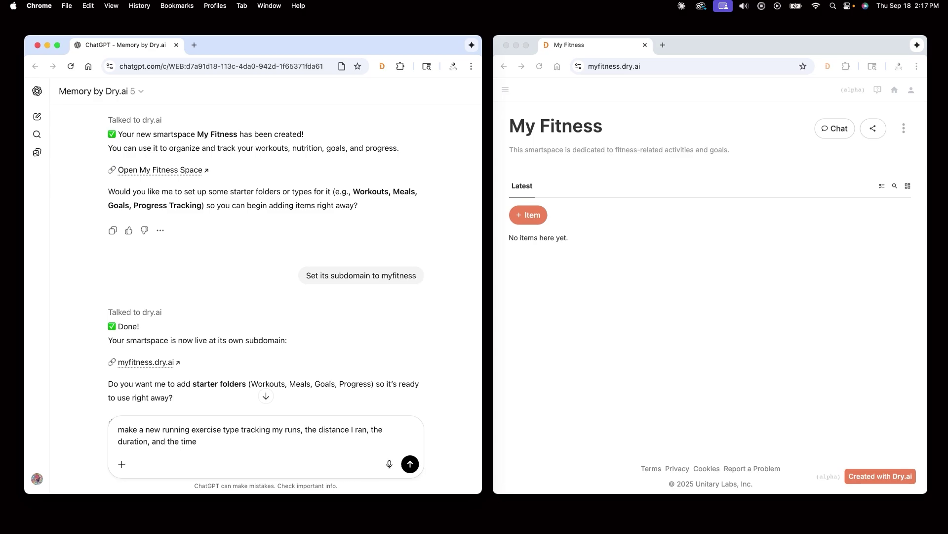
type(" of the activity")
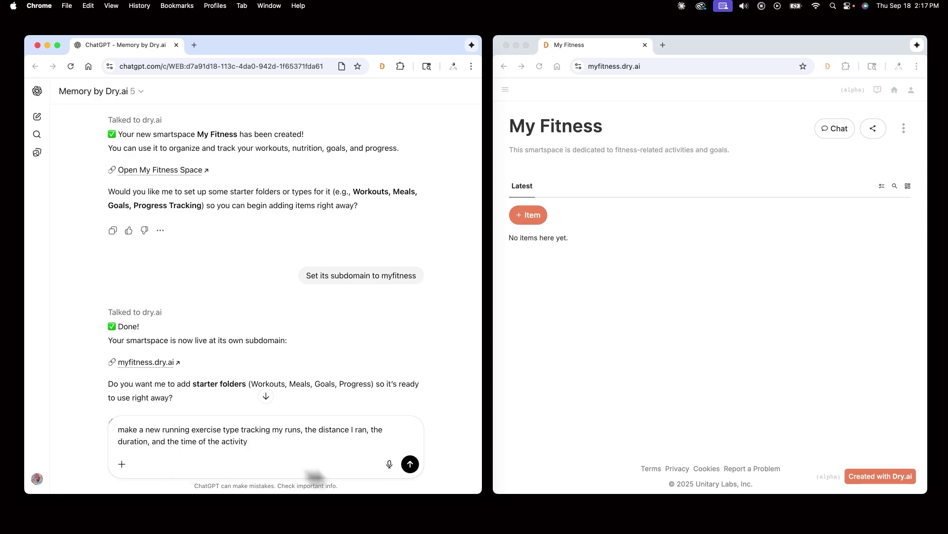
type("Yes create it")
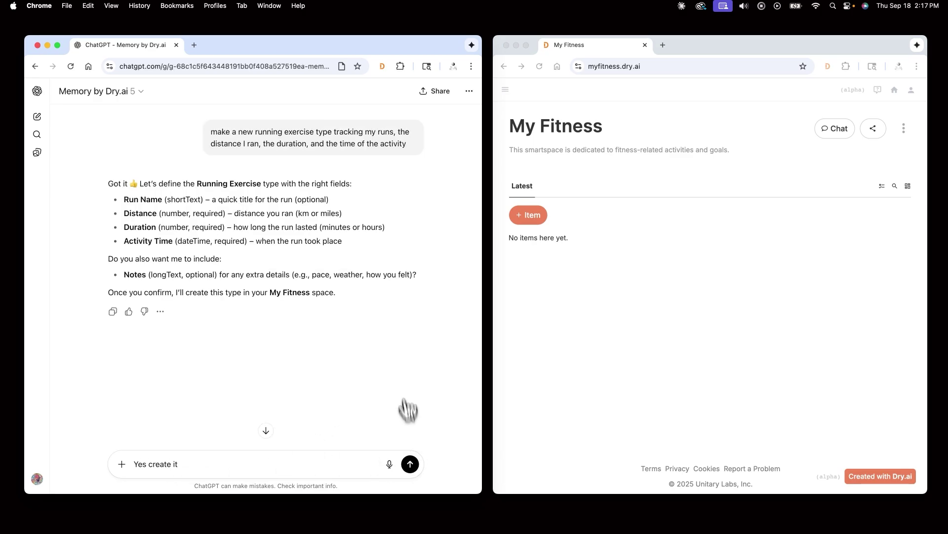
key("Return")
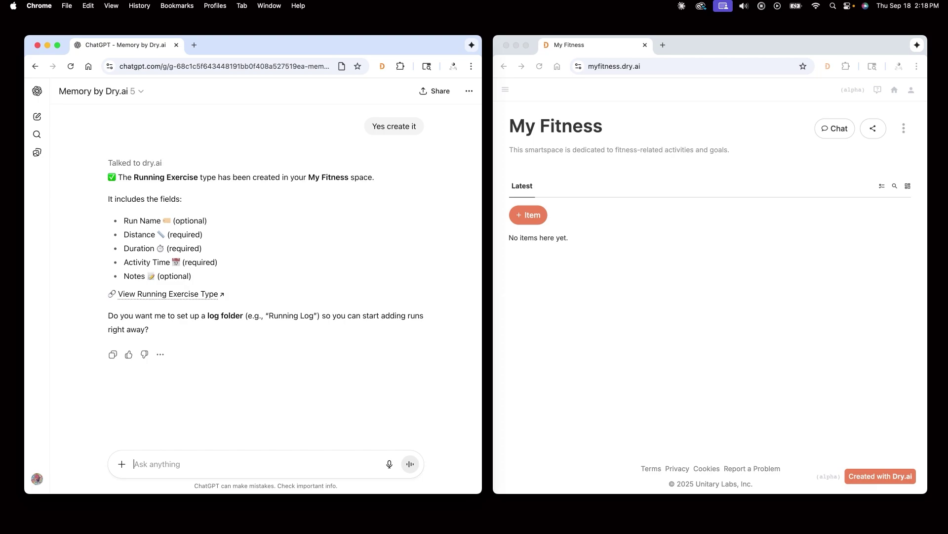
type("This morning, I ran 5 miles in 45 minutes at 8 am")
key("Return")
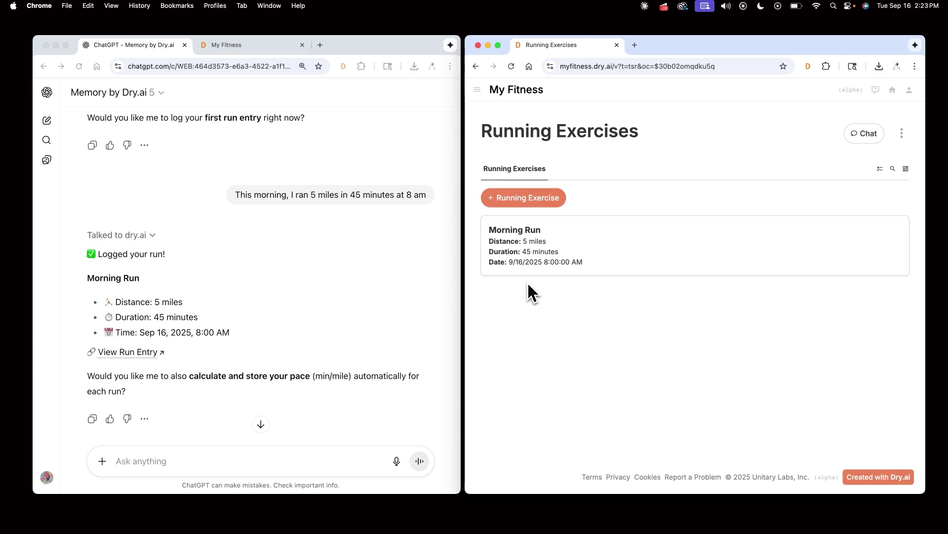
Step: Attach 'My past exercises' CSV with 'Store my past running exercises', then review the imported runs list
left_click_drag(324, 399, 149, 462)
type("Store my past running exercises")
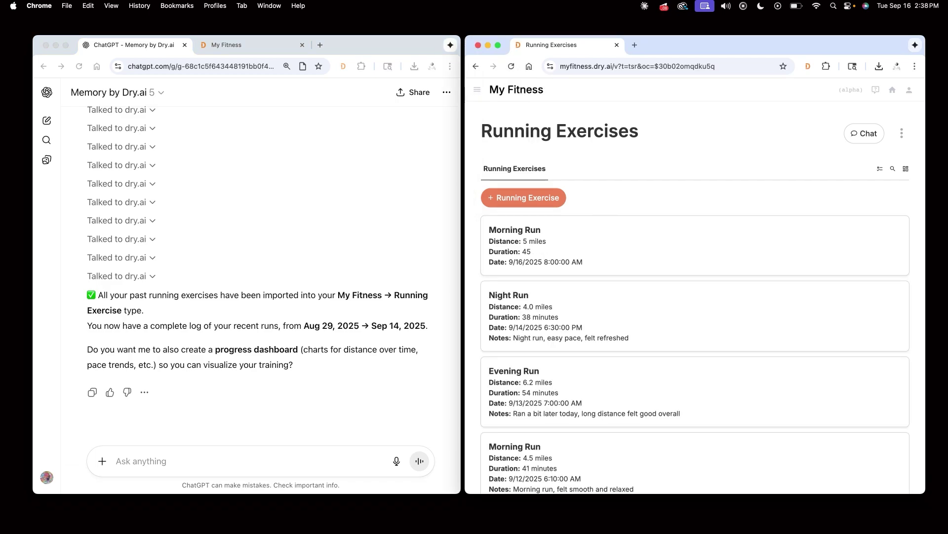
scroll(603, 210, "down", 3)
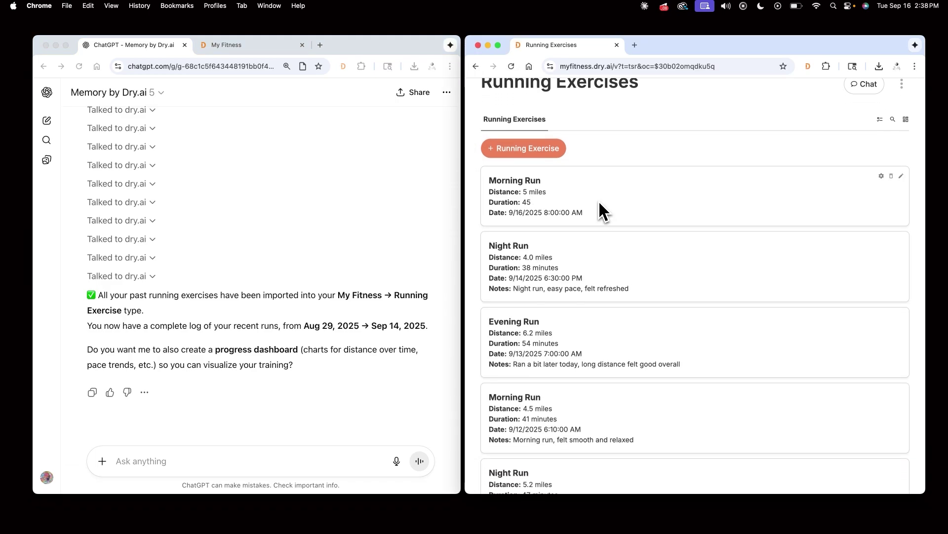
scroll(603, 210, "down", 7)
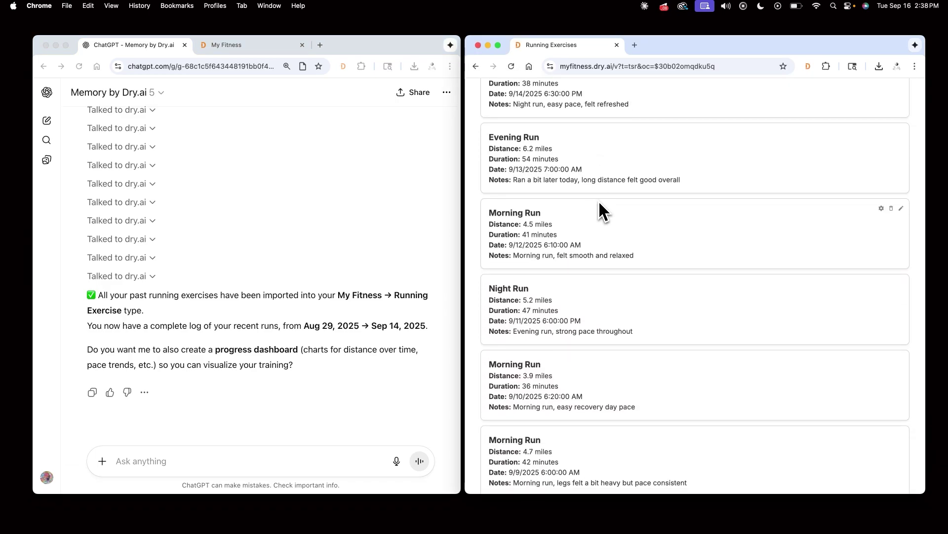
scroll(603, 210, "up", 4)
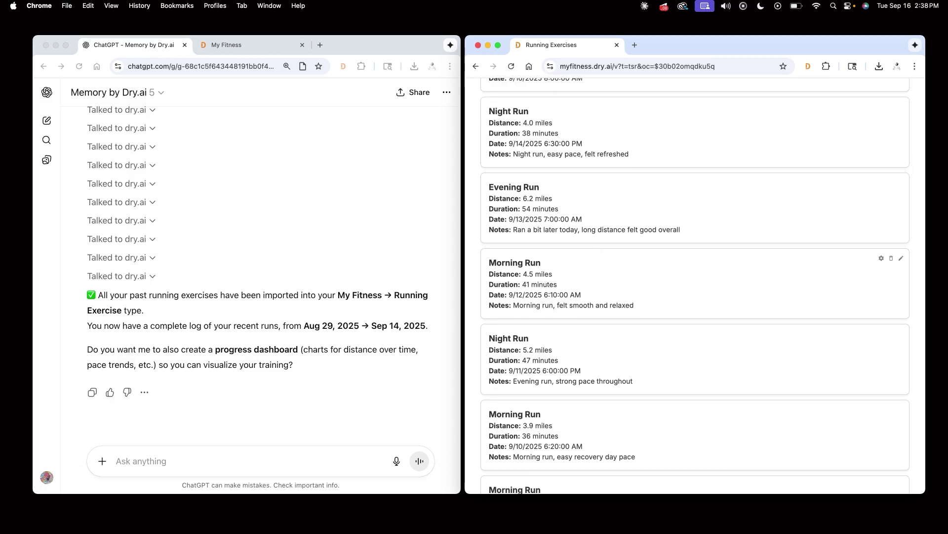
scroll(602, 212, "up", 5)
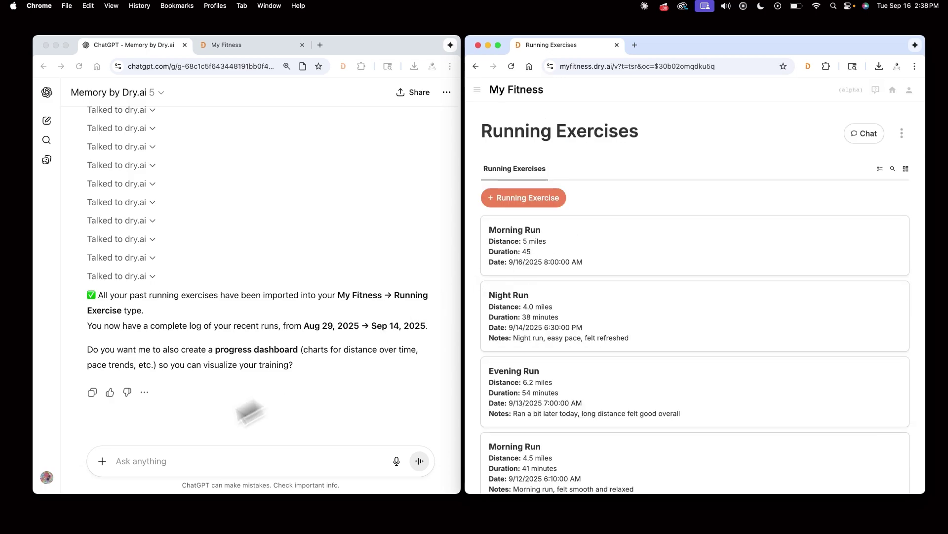
Step: Draft a request for one chart of exercise duration over time and another of distance per day
left_click(130, 462)
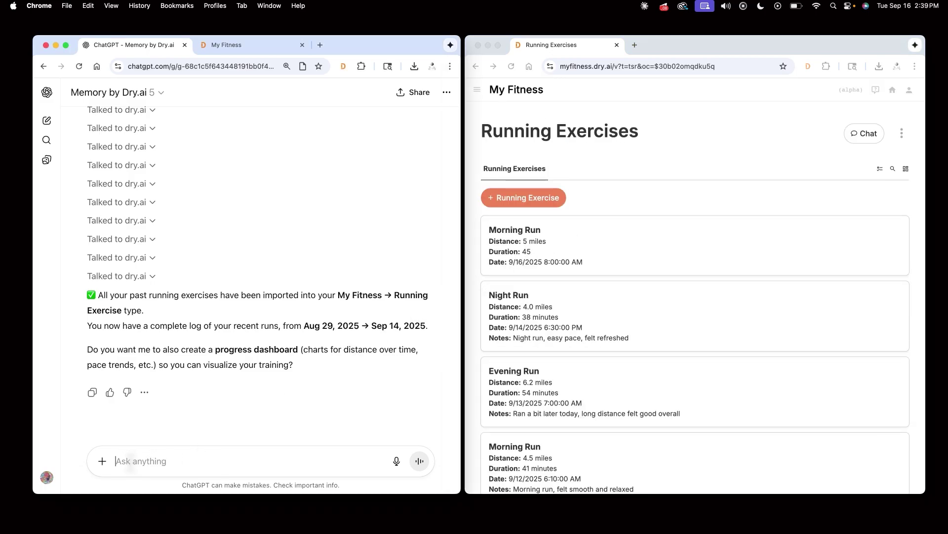
type("Add a")
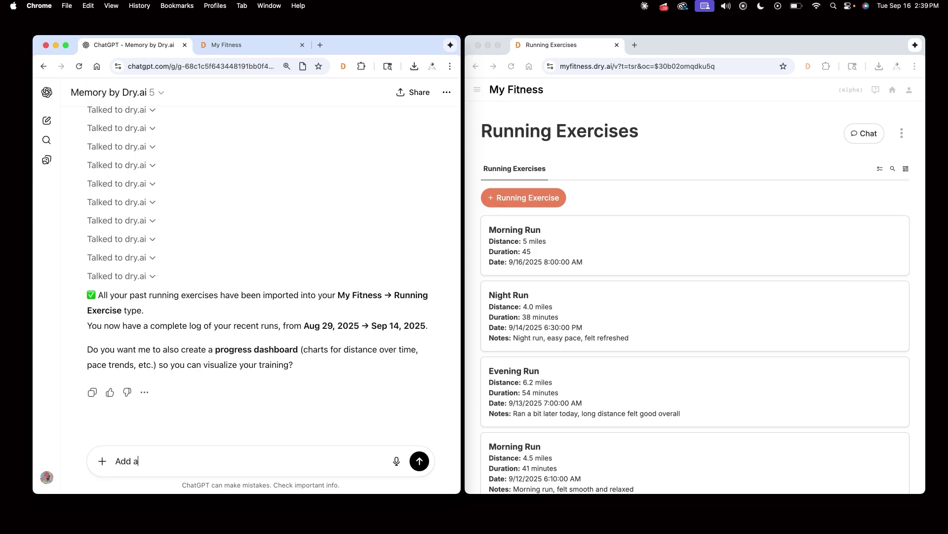
type(" chart to my space tracking ")
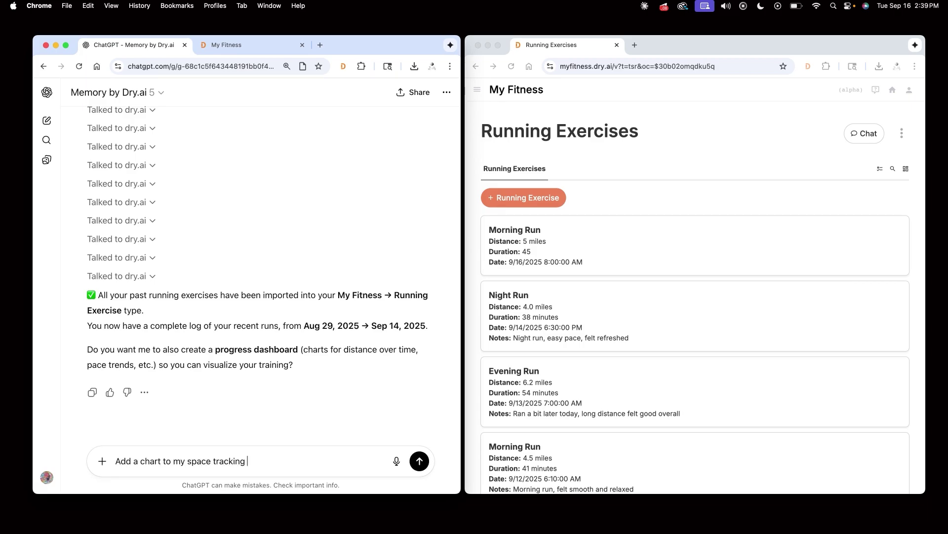
type("my exercise duration over time ")
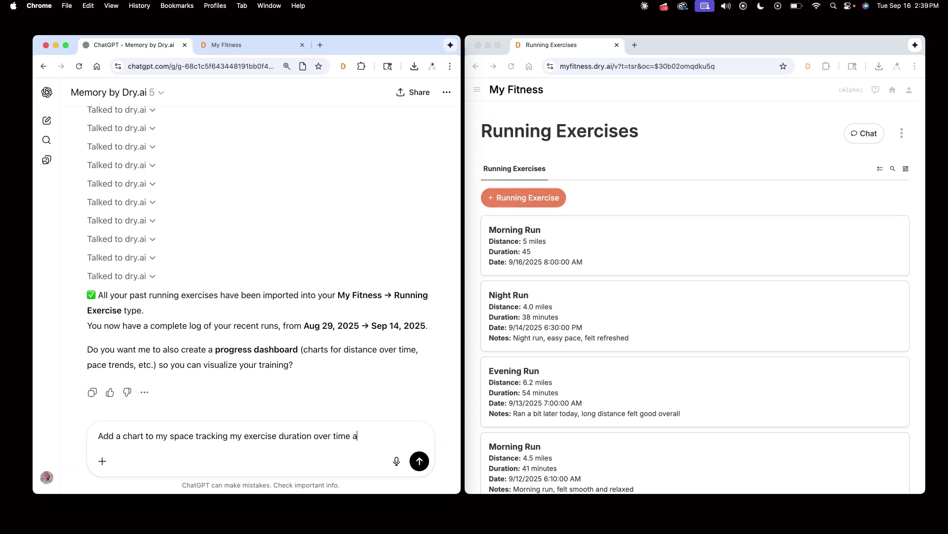
type("and another chart tracking the m")
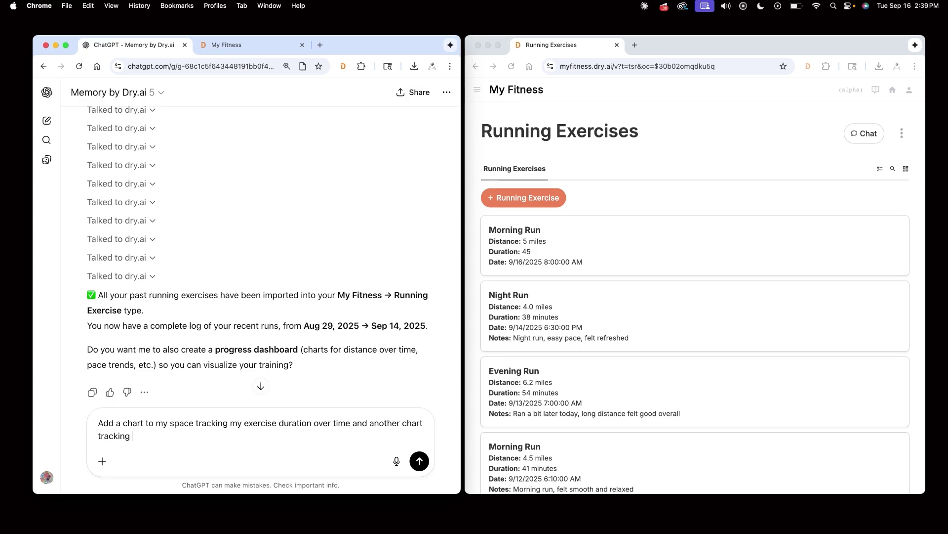
type("iles I ran each day over time")
Step: Send the chart request and view Distance Over Time and Exercise Duration Over Time on the My Fitness home
left_click(420, 460)
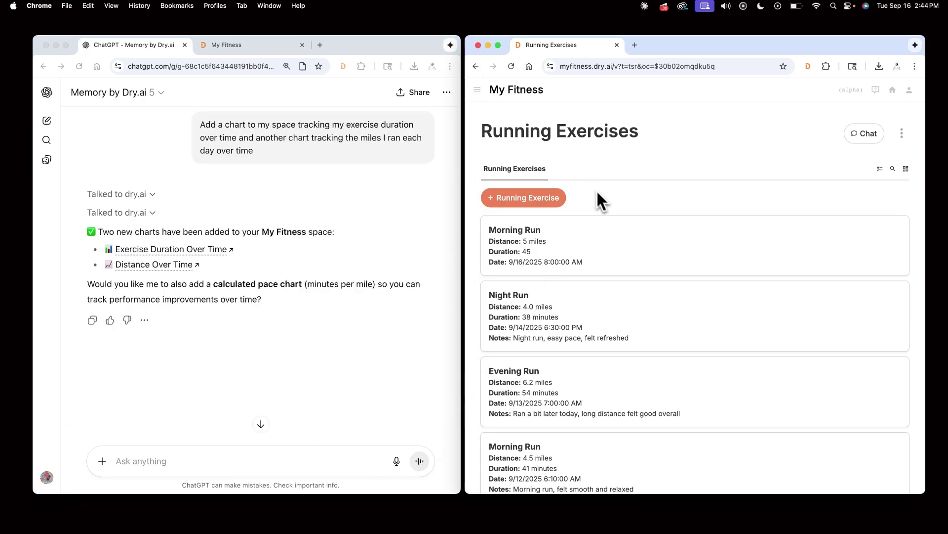
left_click(522, 90)
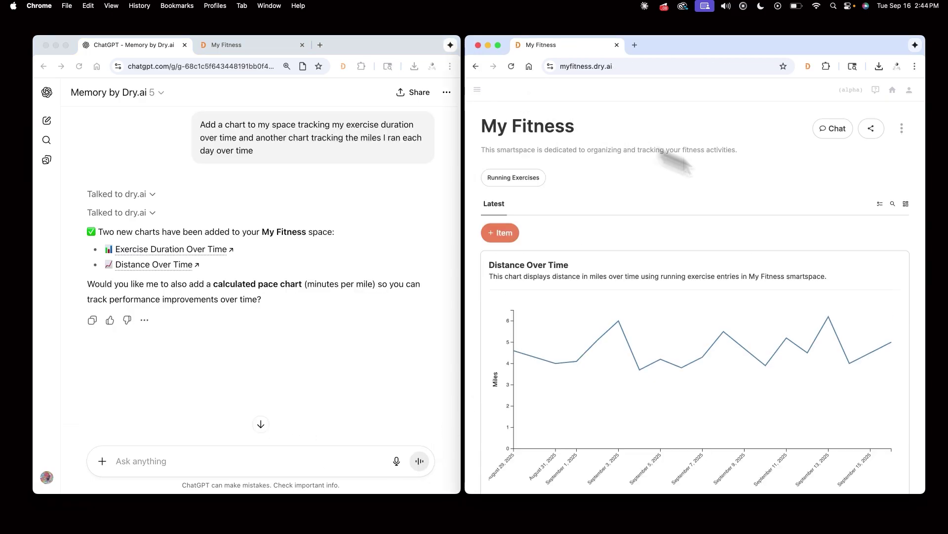
scroll(885, 250, "down", 2)
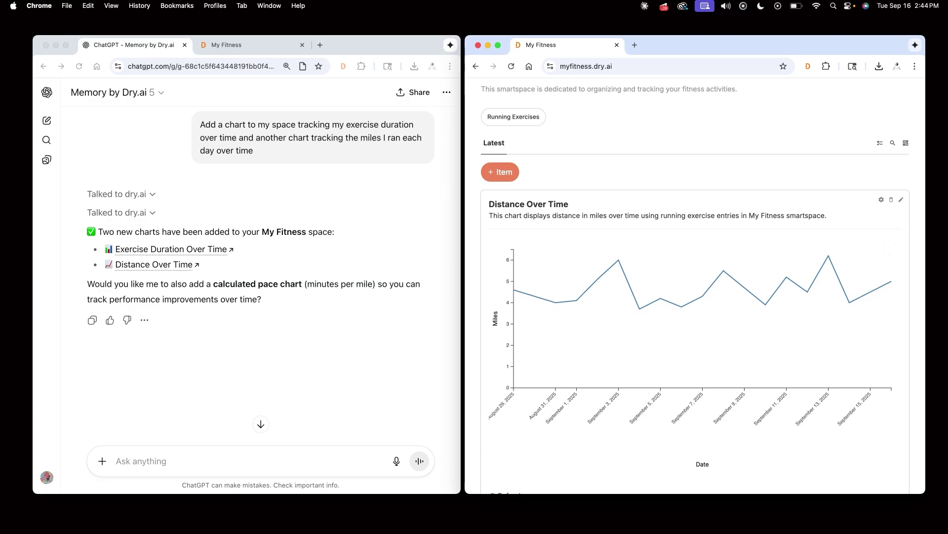
scroll(892, 249, "down", 2)
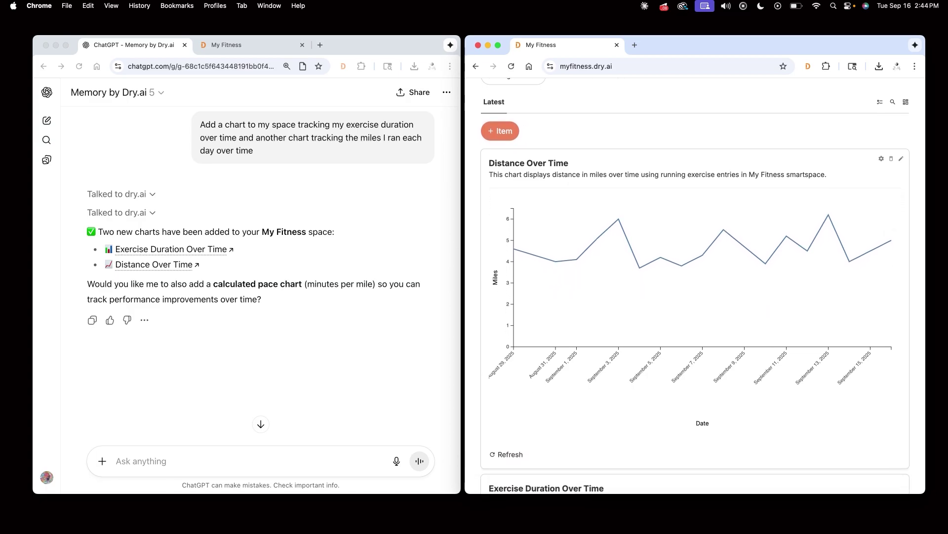
scroll(891, 250, "down", 5)
scroll(893, 252, "down", 2)
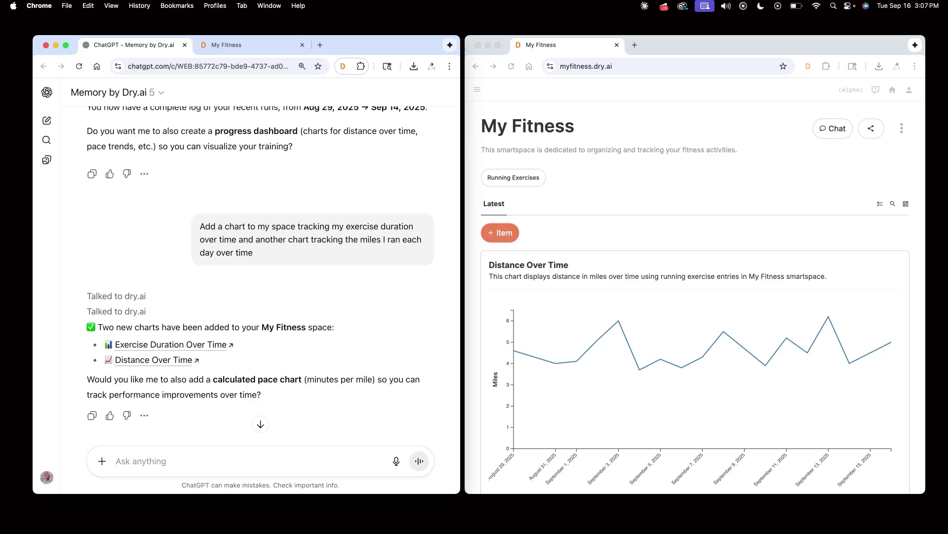
Step: Send 'Make My Fitness space public' and check the Share options on the My Fitness page
left_click(169, 461)
type("Make My Fitness")
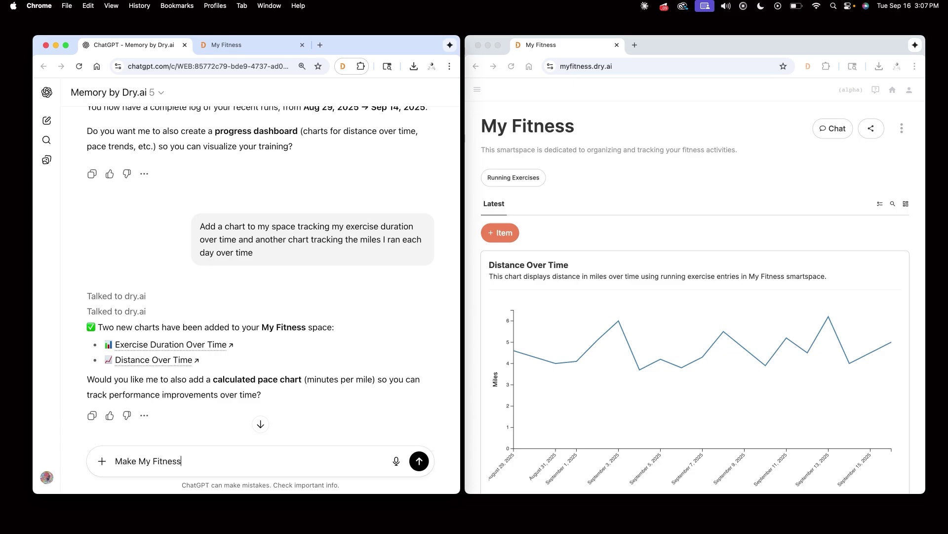
type(" space public")
left_click(419, 461)
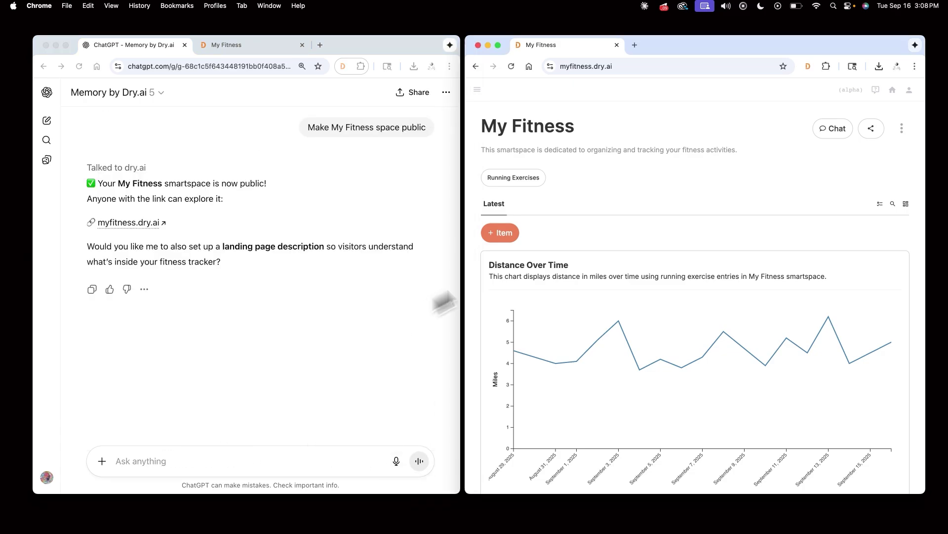
left_click(643, 198)
left_click(868, 133)
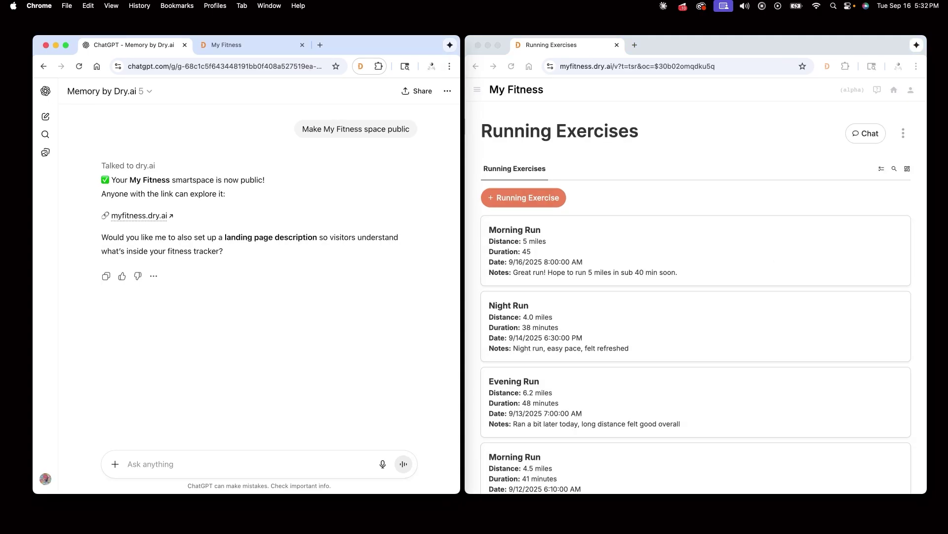
Step: Ask 'What was my running pace during the first week of september?'
left_click(170, 463)
type("What was")
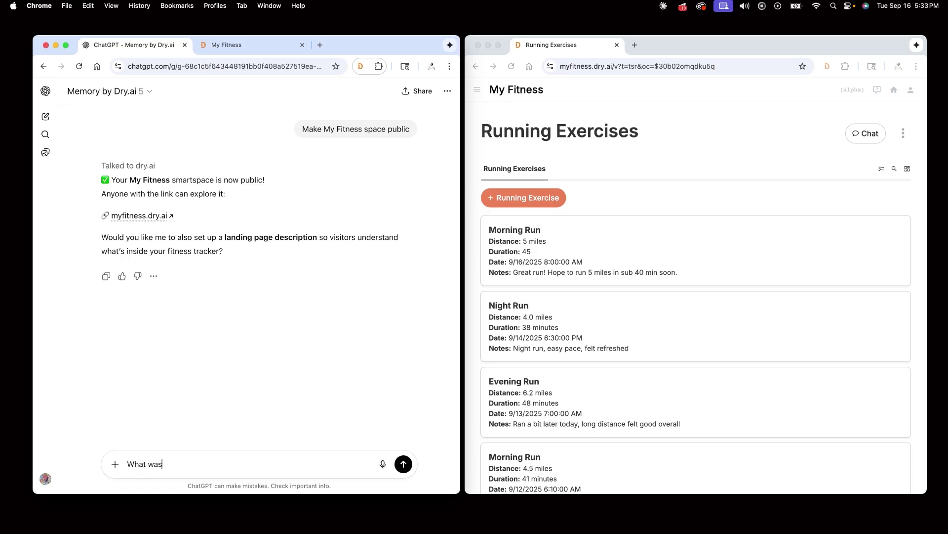
type(" my running pace during the first week o")
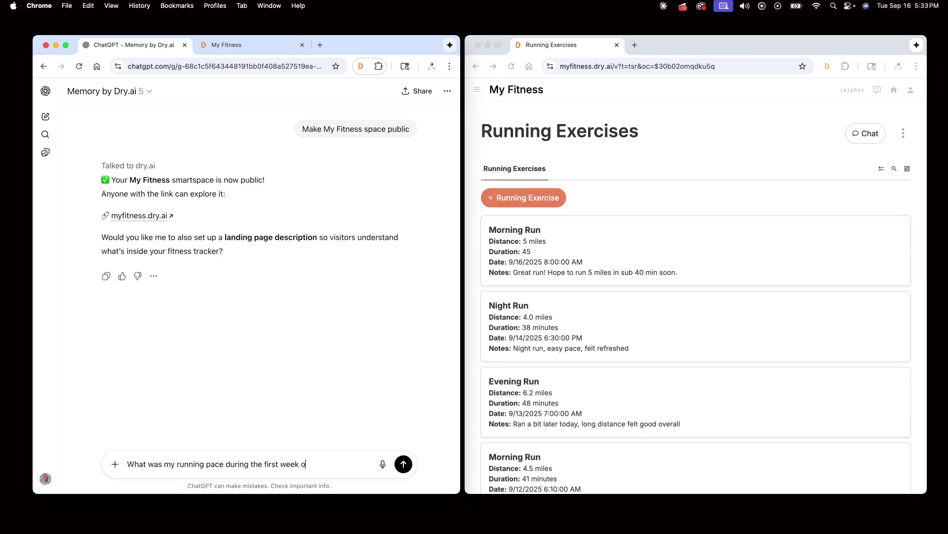
type("f september?")
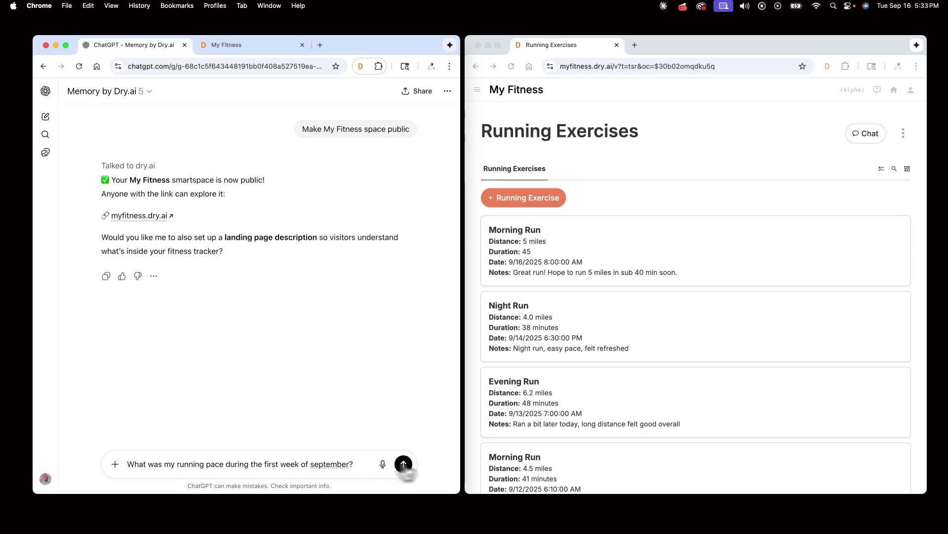
left_click(403, 463)
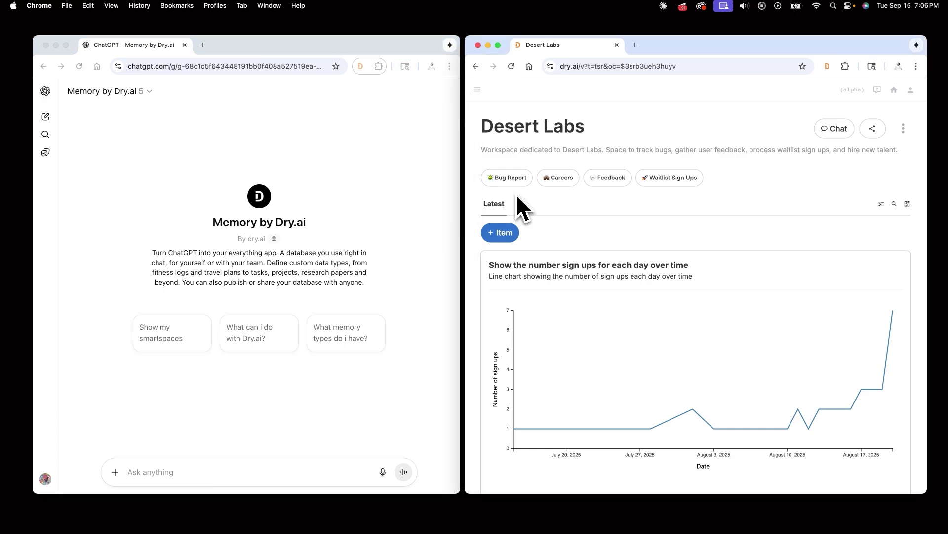
Step: Browse Desert Labs Careers and the Founding Engineer applications, then open the Bug Report space
left_click(560, 183)
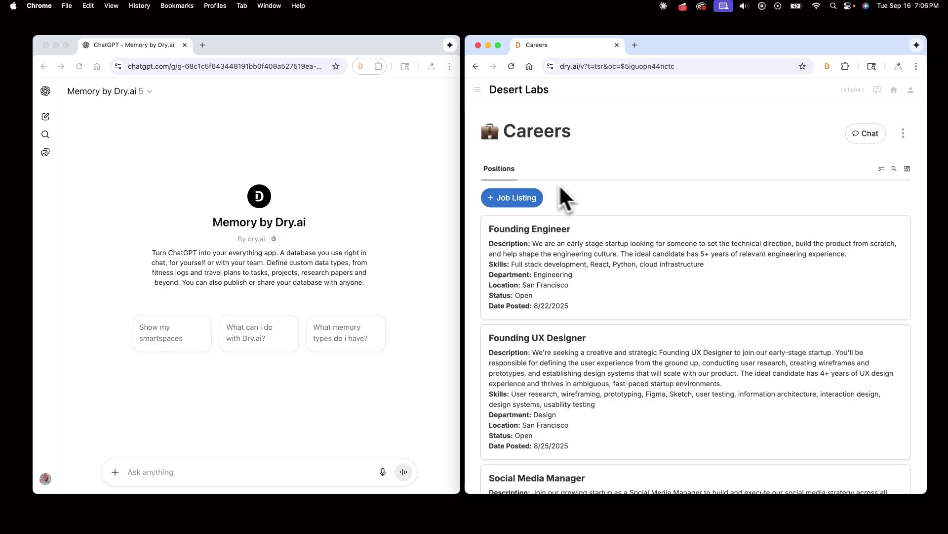
scroll(600, 210, "down", 2)
left_click(600, 206)
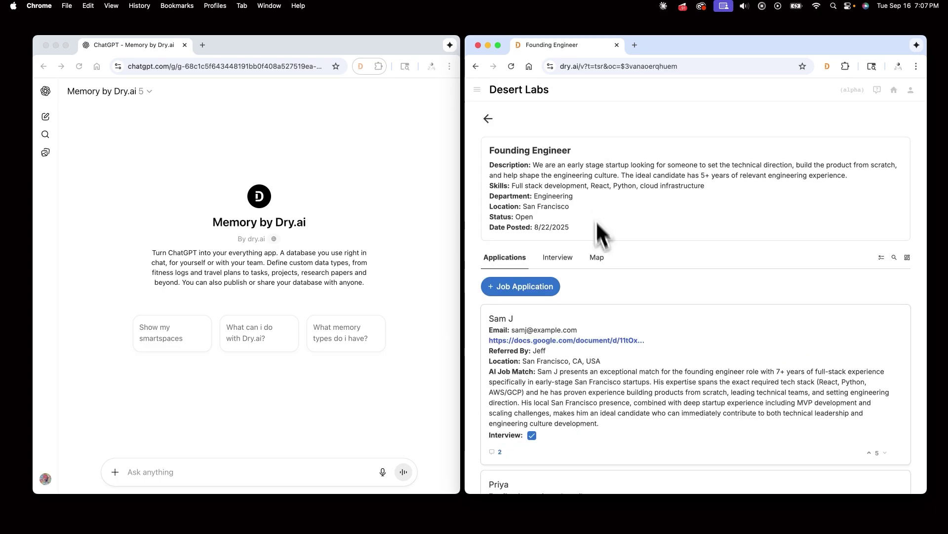
scroll(609, 285, "down", 3)
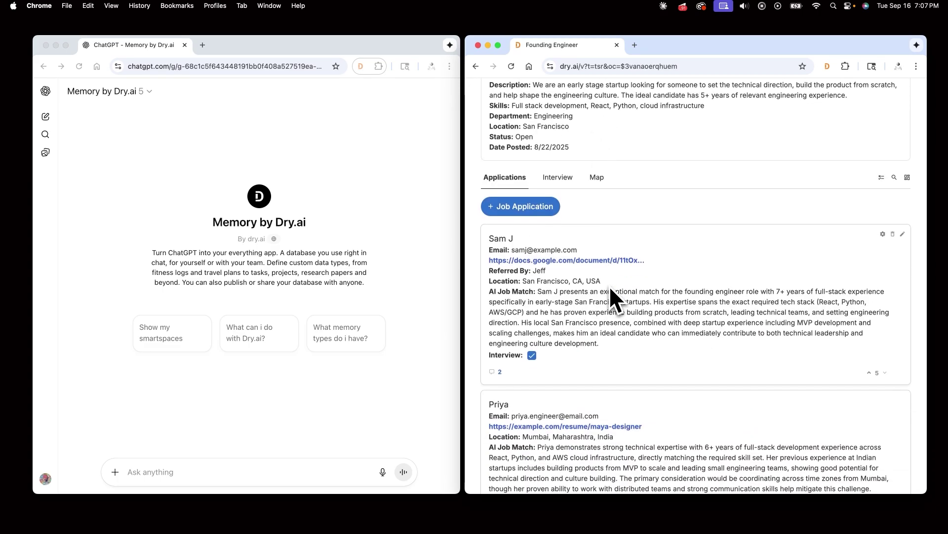
key("super+bracketleft")
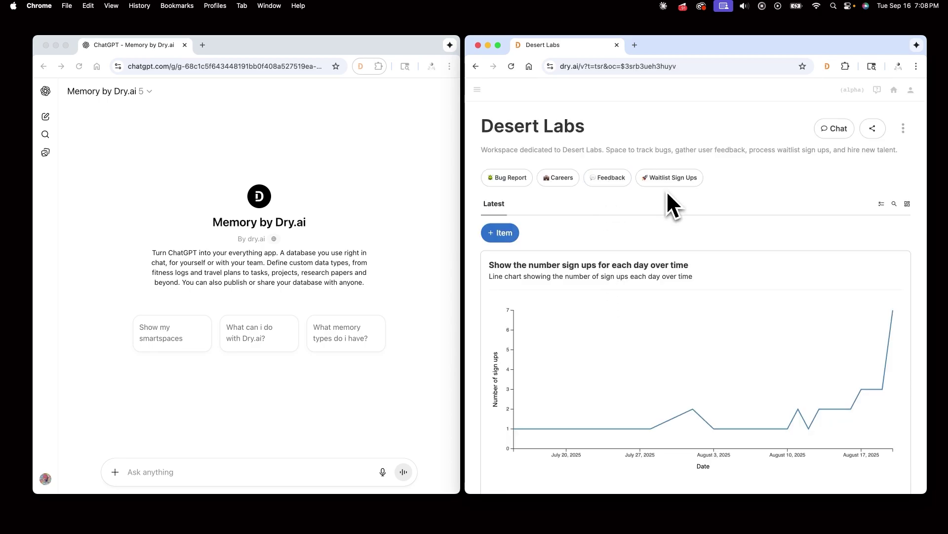
left_click(509, 178)
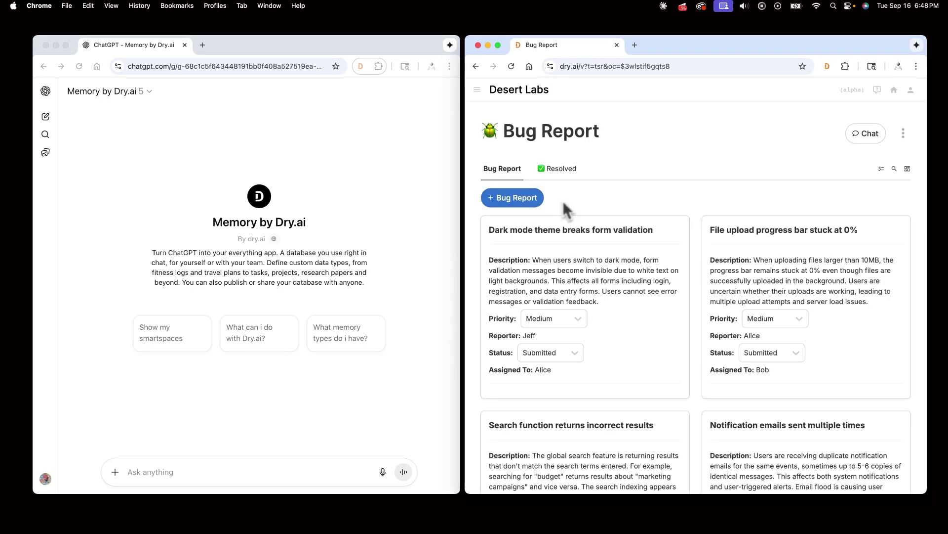
left_click(135, 472)
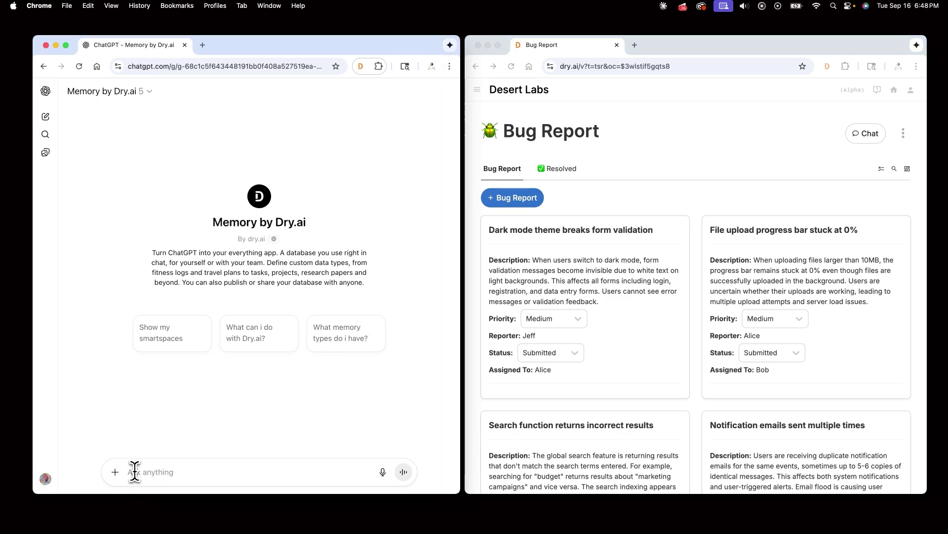
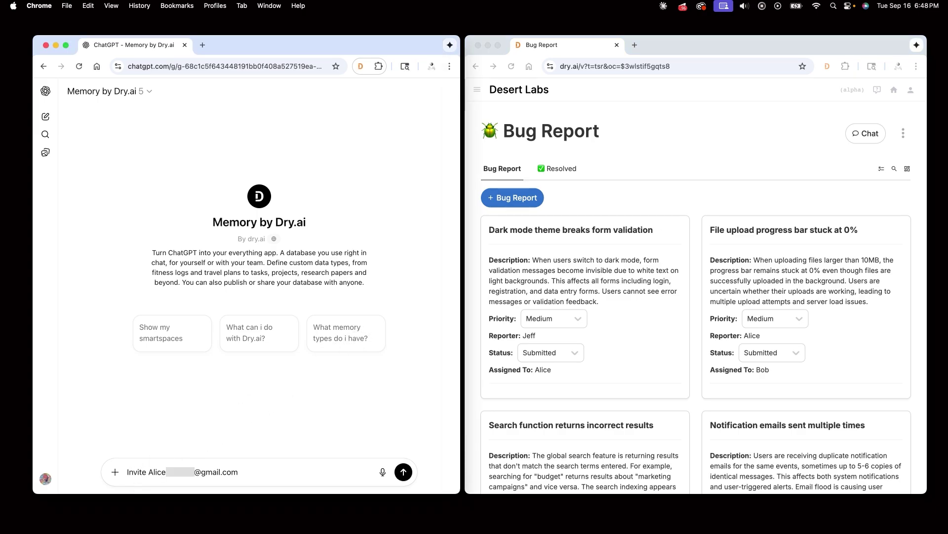
Step: Ask to invite a collaborator, by their e-mail address, to Desert Labs as a member
type(" to Desert Labs as a member")
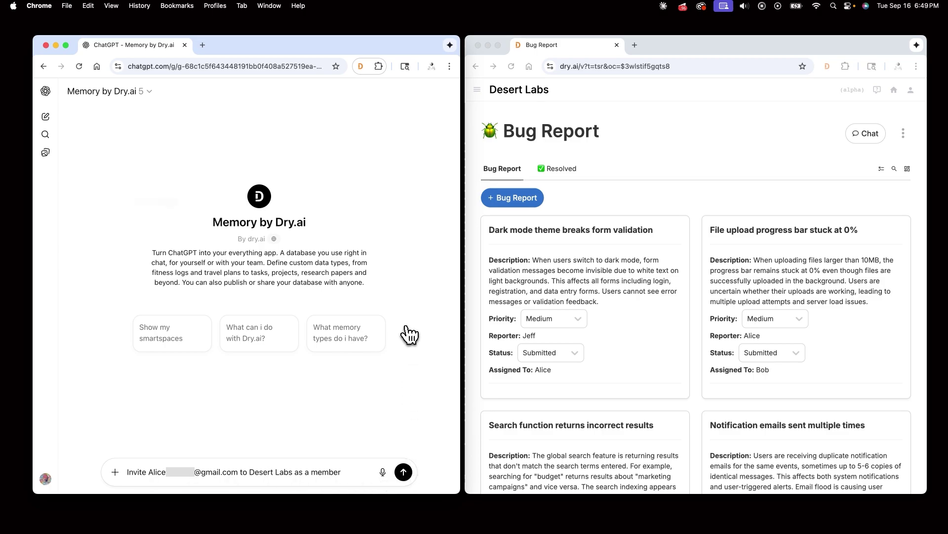
key("Return")
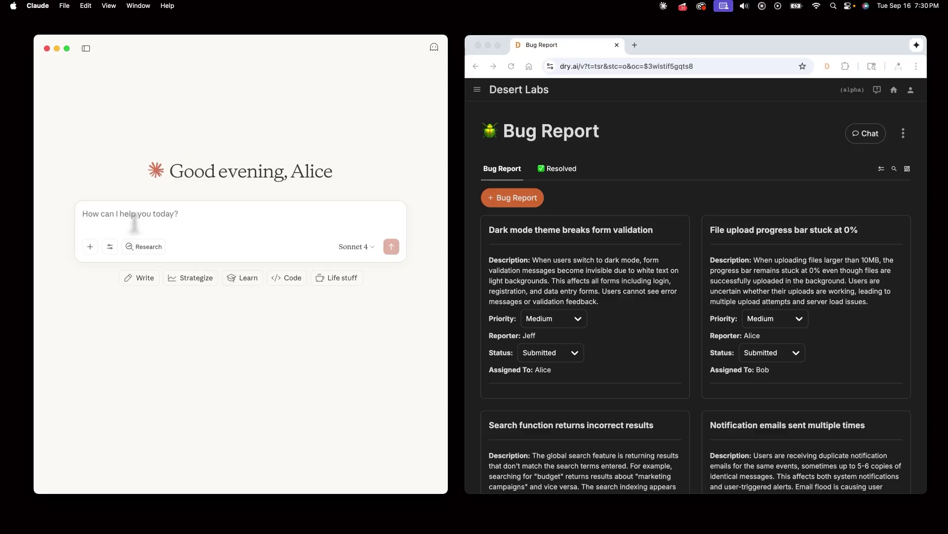
Step: Ask Claude which bugs are assigned to me, then report all high-priority ones resolved
type("Which bugs are")
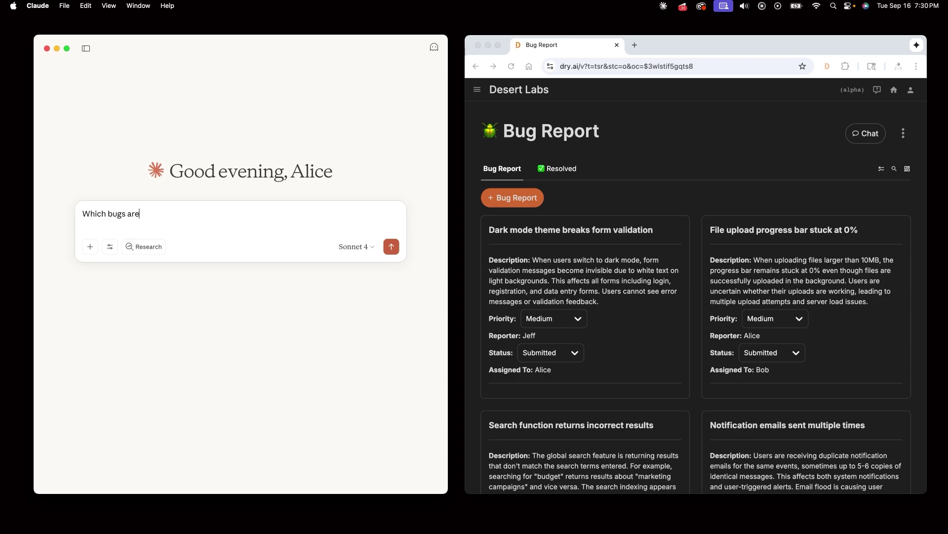
type("assigned to me")
left_click(391, 246)
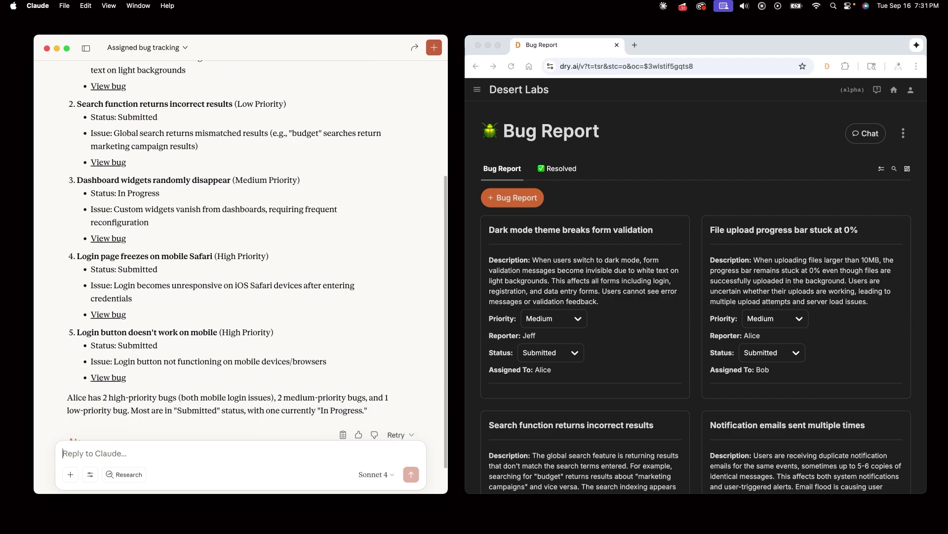
type("I have")
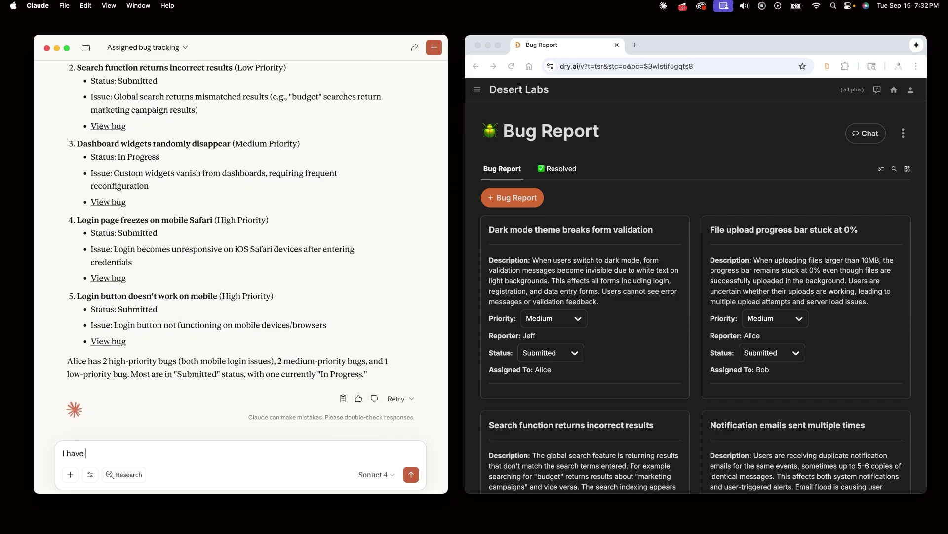
type(" resolved all the high priorr")
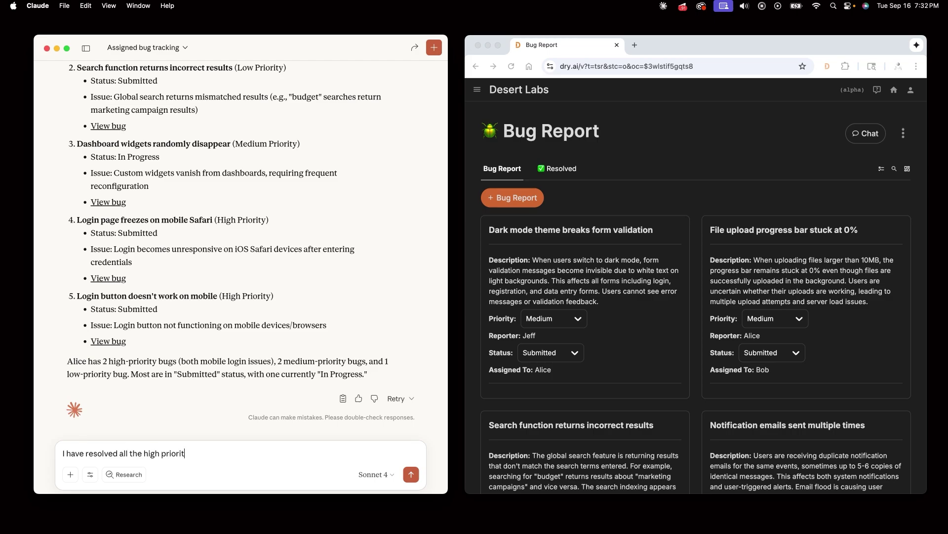
type("y bugs assigned to me")
left_click(411, 474)
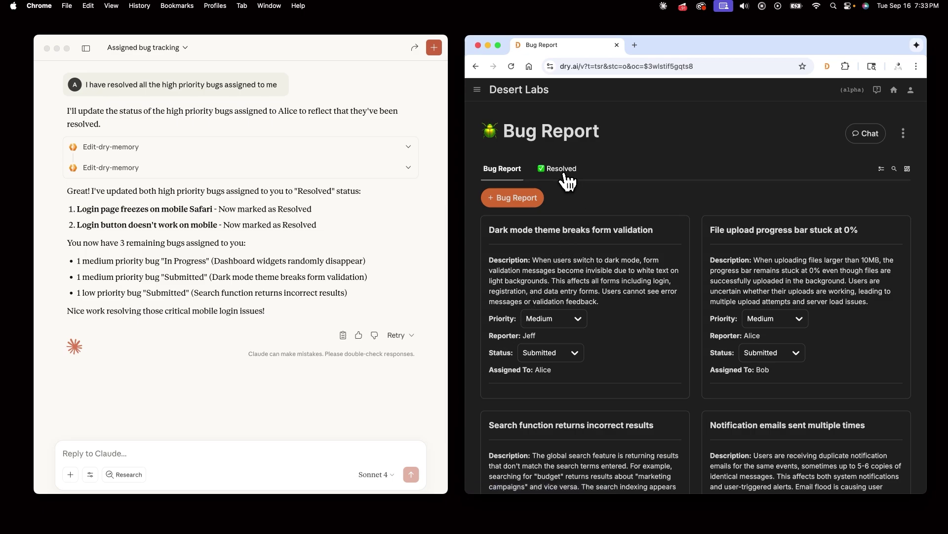
Step: Show the Desert Labs Resolved bug list, then return to Claude's reply box
left_click(566, 174)
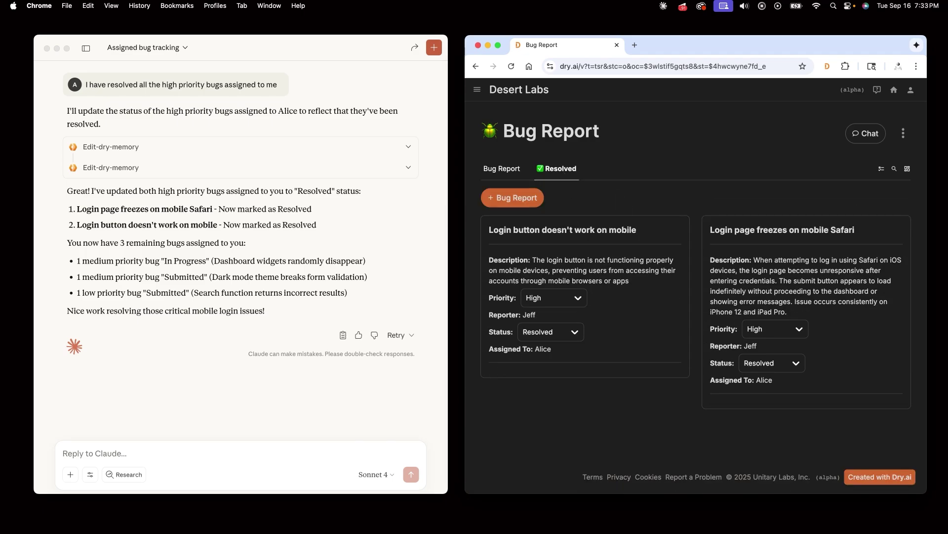
key("super+Tab")
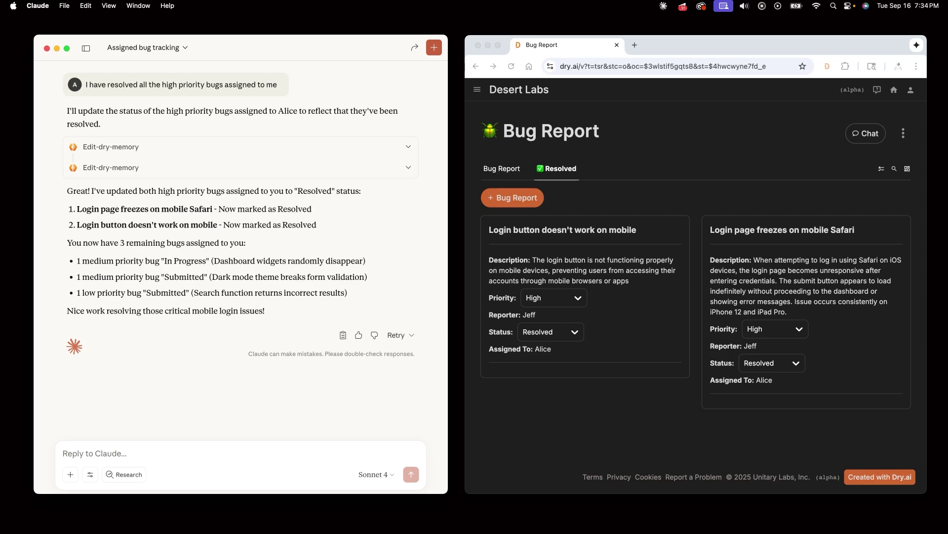
left_click(173, 453)
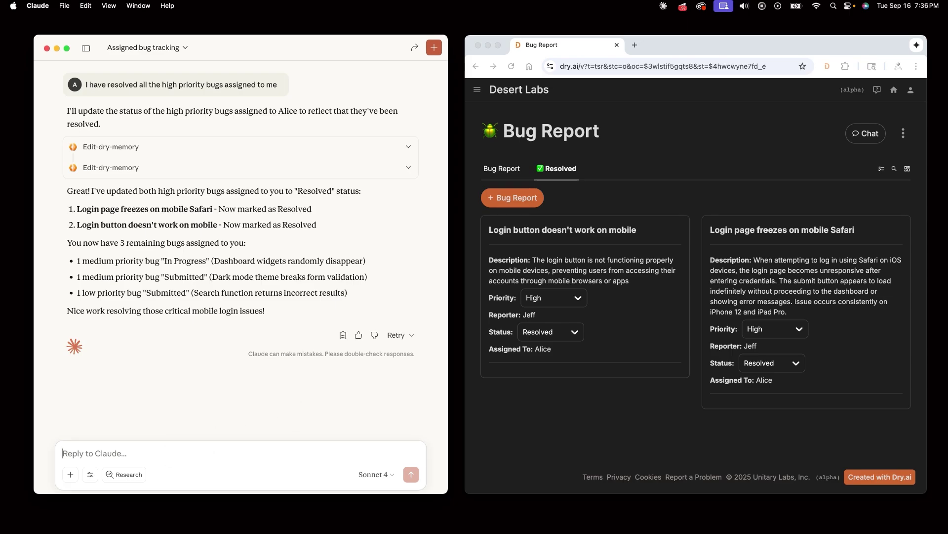
Step: Ask Claude to file 'Our documentation page has crashed' as a bug, assigned to a teammate
type("Our documentation page has c")
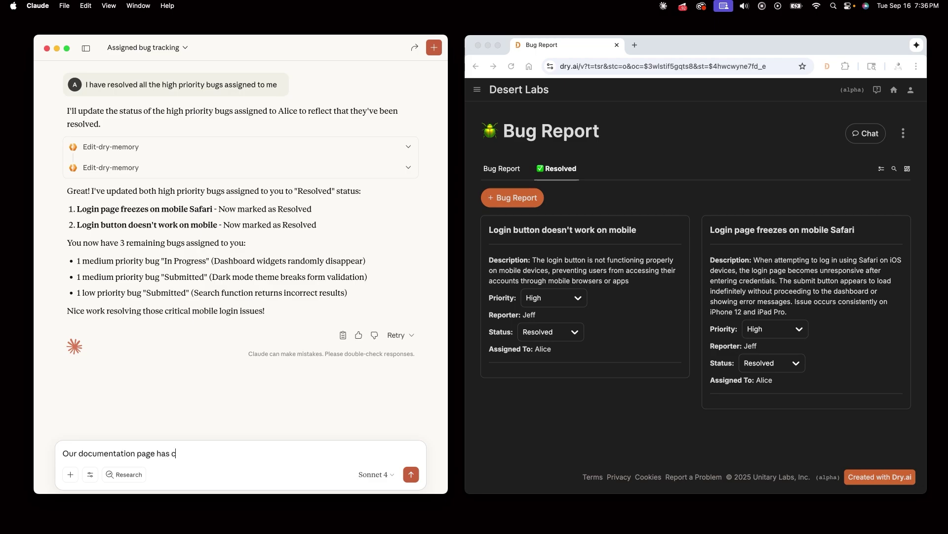
type("rashed, assign to Bob")
left_click(411, 475)
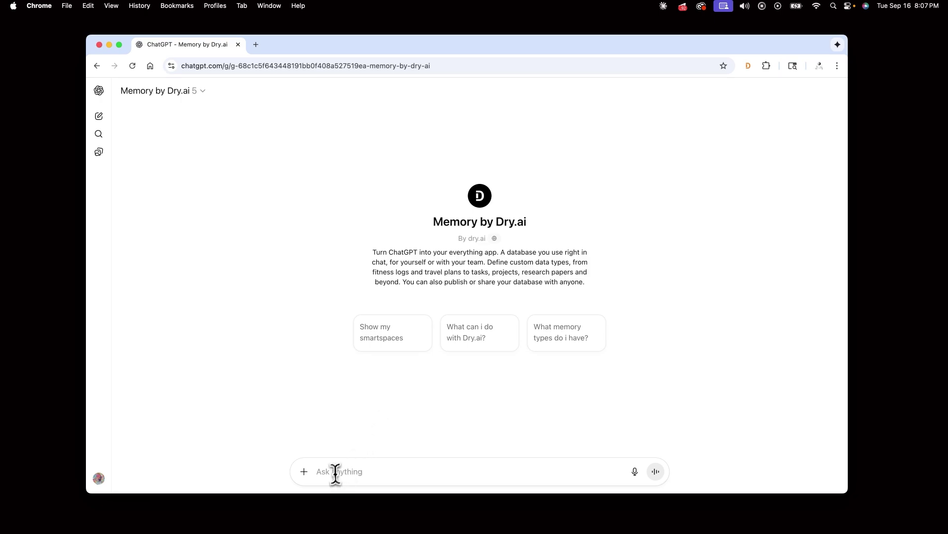
Step: Ask Memory by Dry.ai: 'What is the latest bug I've been assigned to fix'
type("What is")
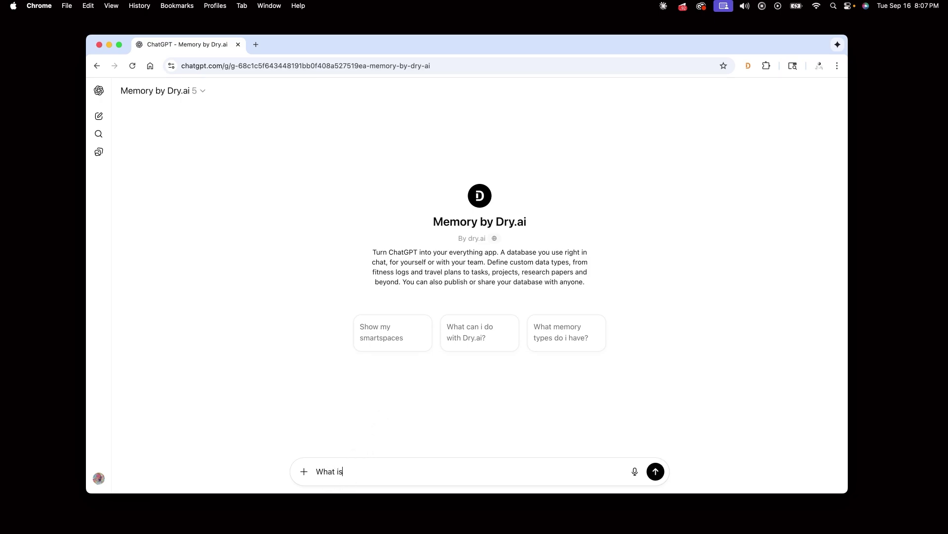
type(" the latest bug I've been assigne")
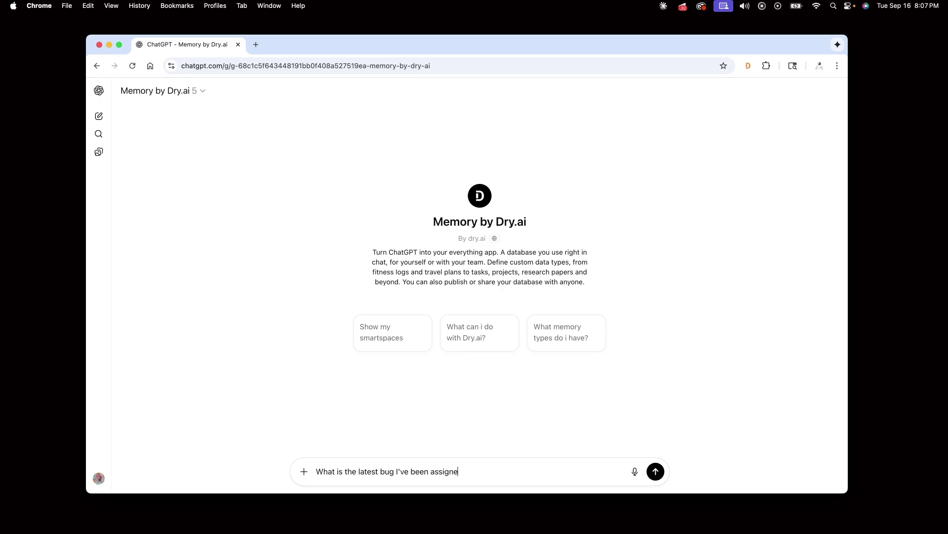
type("d to fix")
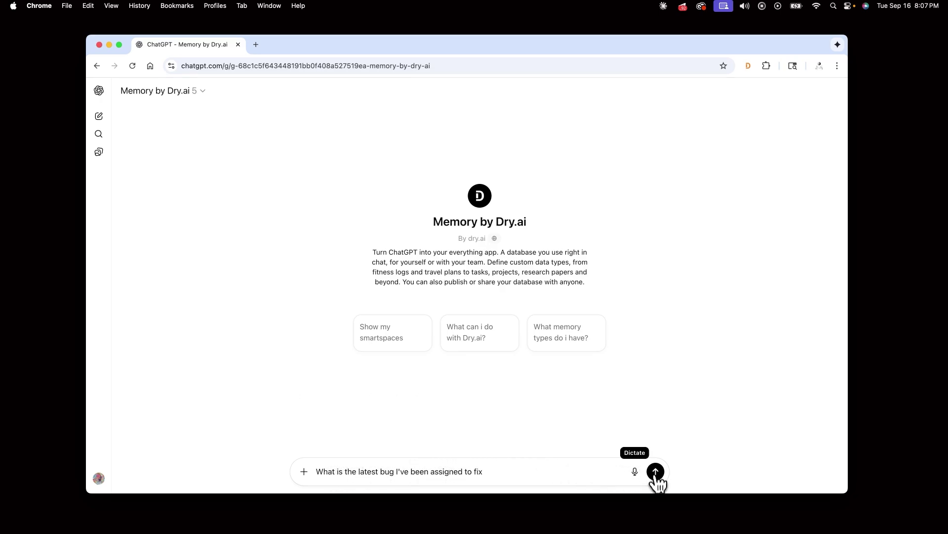
key("Return")
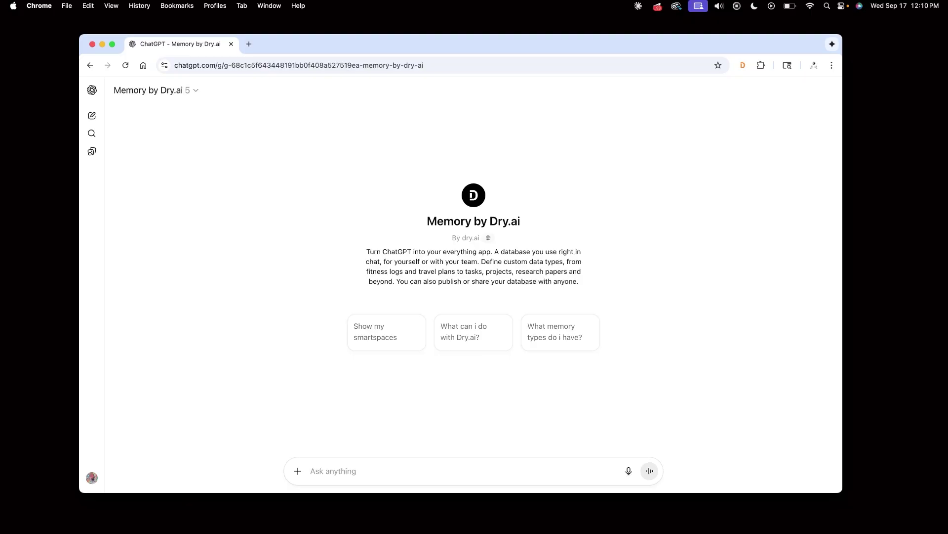
Step: Request a Tokyo Trip space with subdomain tokyotrip and invite a collaborator's e-mail as admin
left_click(332, 475)
type("Create a new space called Toky")
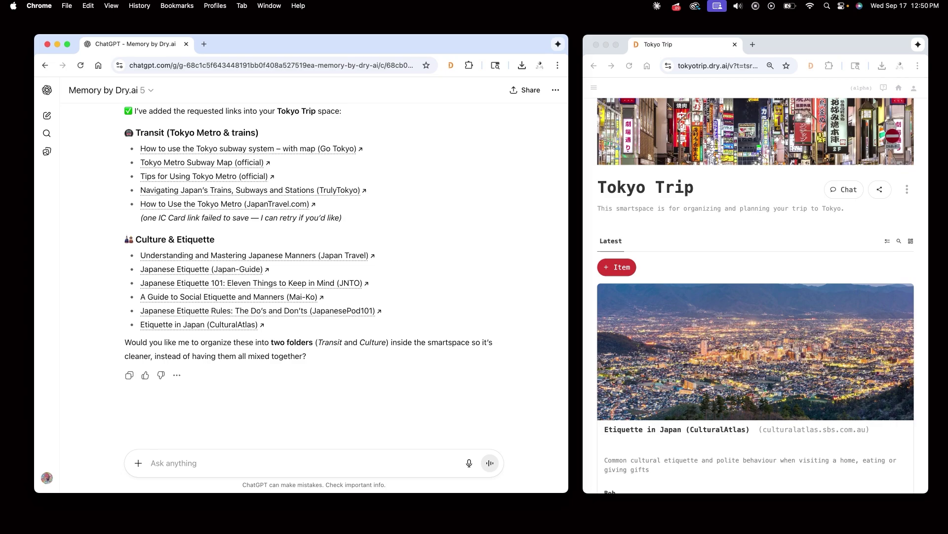
type("Invite")
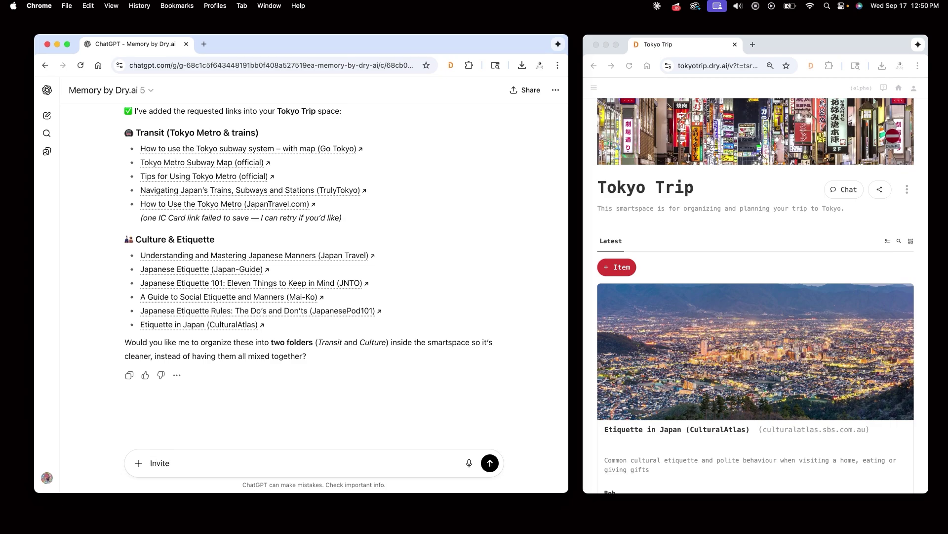
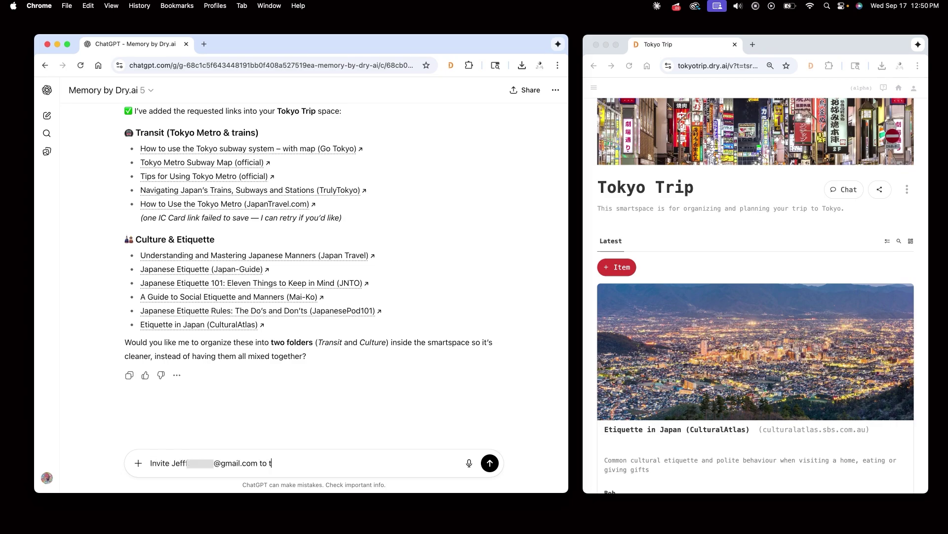
type(" as an admin")
key("Return")
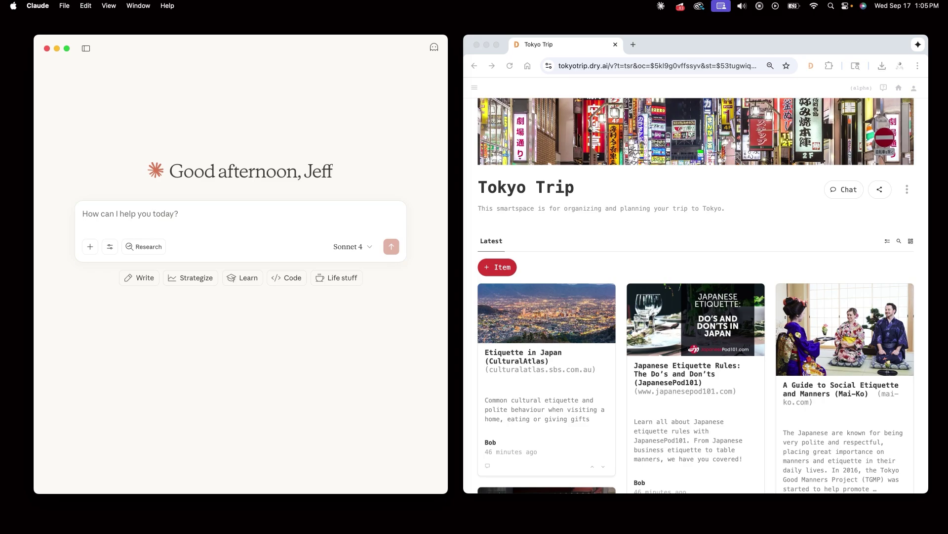
Step: Ask Claude for Tokyo's 5 best animal cafes, then store them as an animal cafe memory type in Tokyo Trip
left_click(102, 214)
type("F")
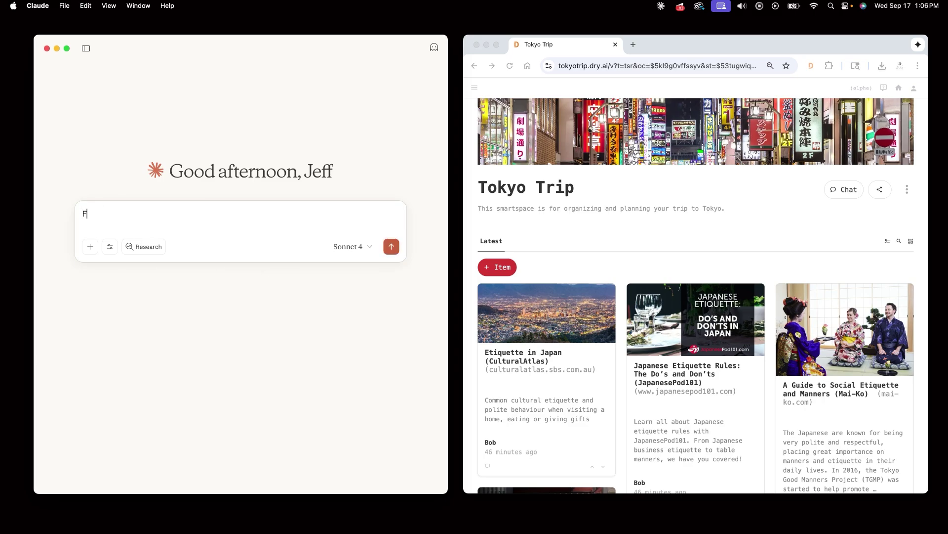
type("ind the 5 best animal cafes in Tokyo")
key("Return")
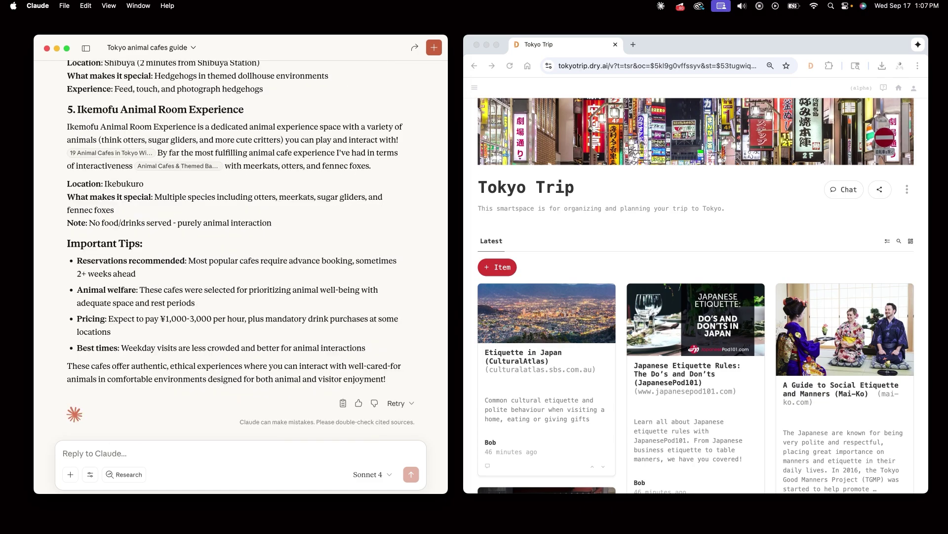
type("Create a new animal cafe memory type and store these locations")
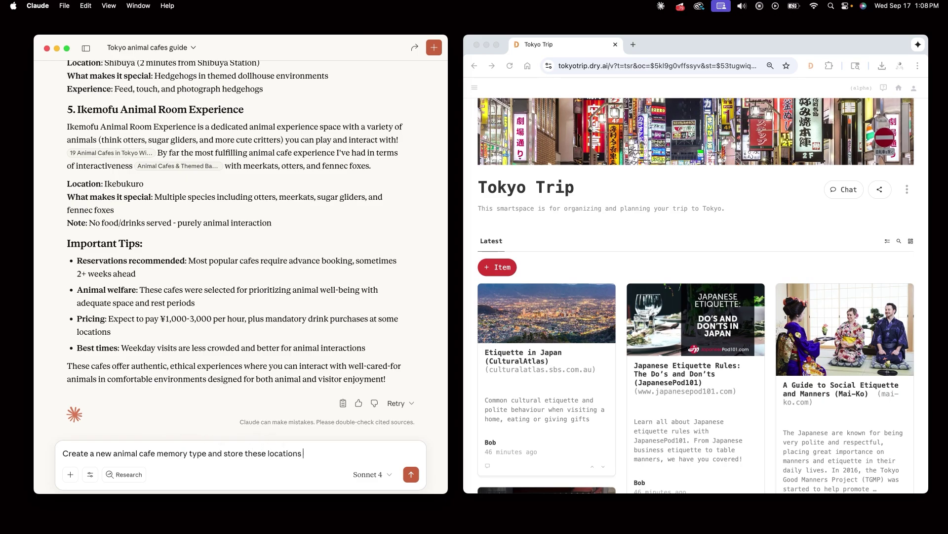
type(" in the tokyo trip space")
left_click(411, 478)
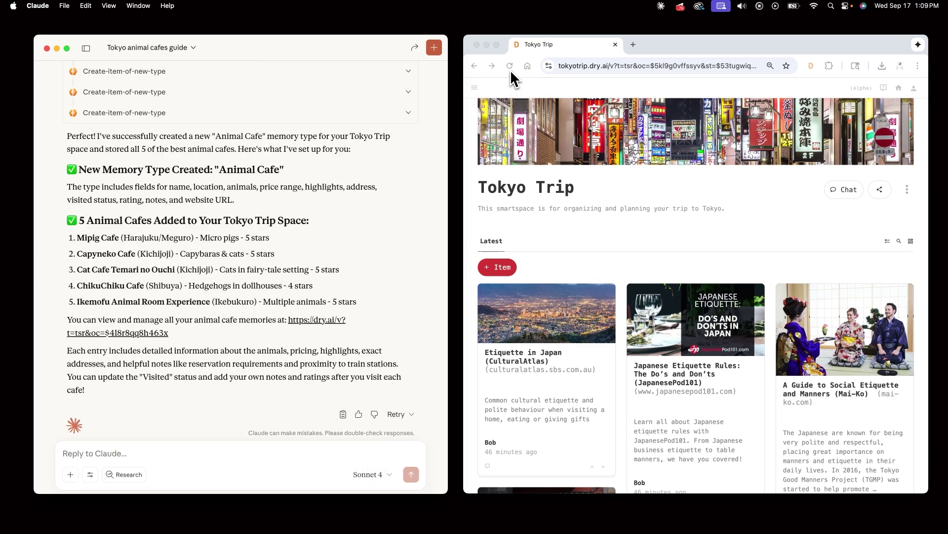
Step: Reload Tokyo Trip, open the Animal Cafes collection, and enable adding tabs and folders
left_click(510, 65)
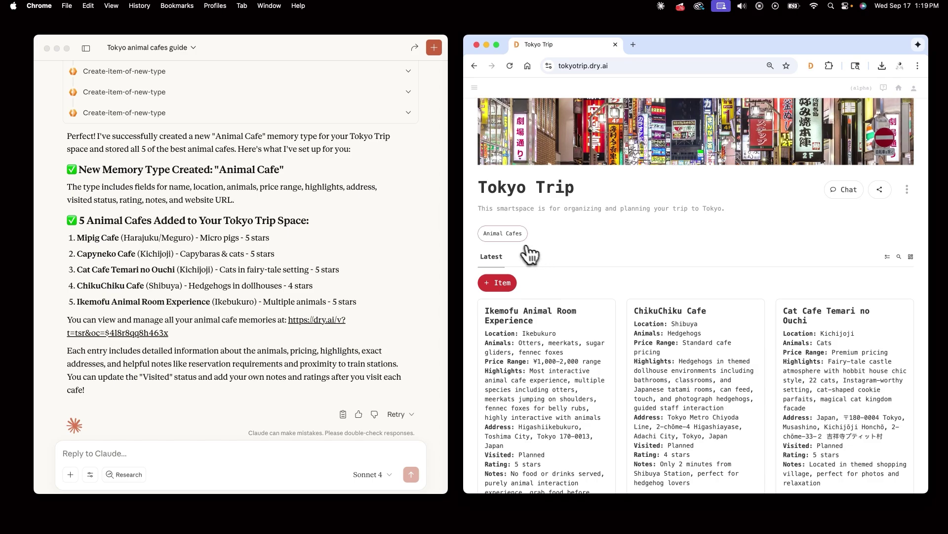
left_click(507, 237)
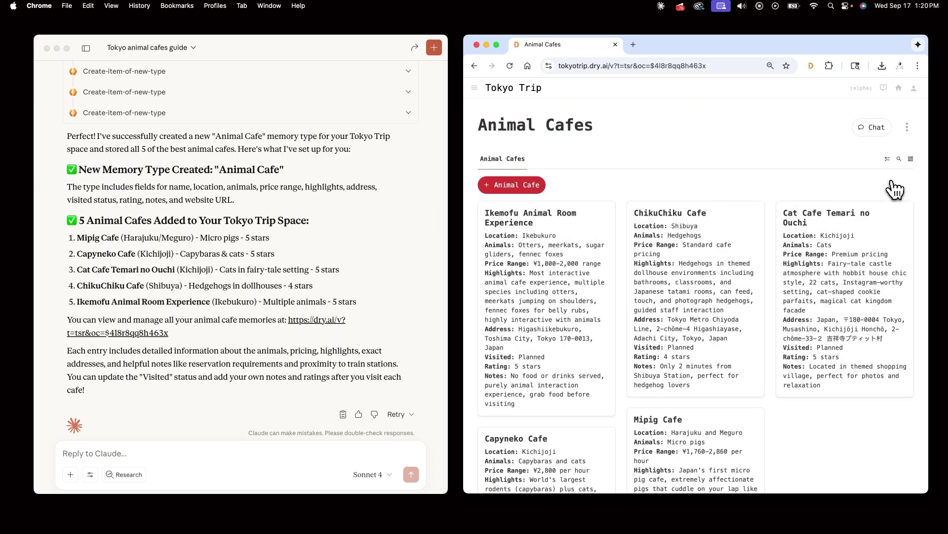
left_click(912, 160)
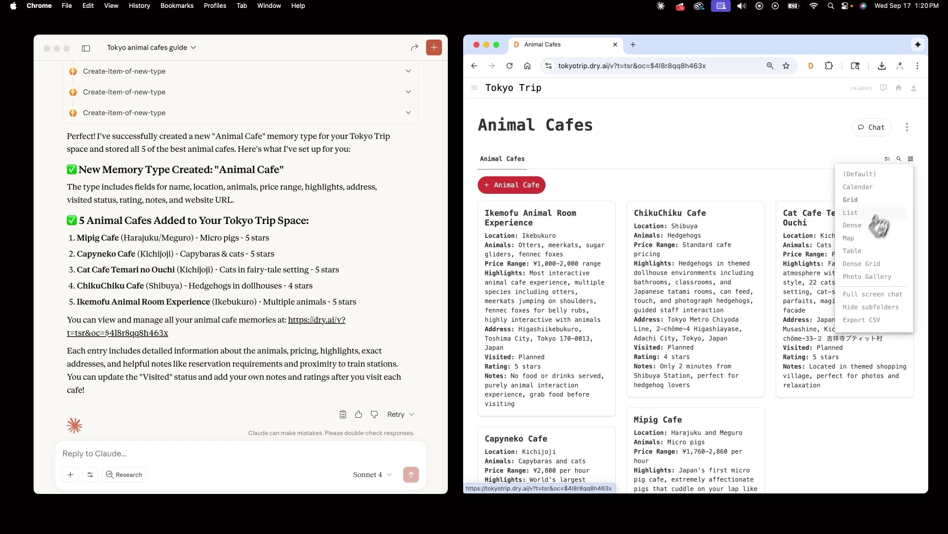
left_click(860, 239)
left_click(729, 198)
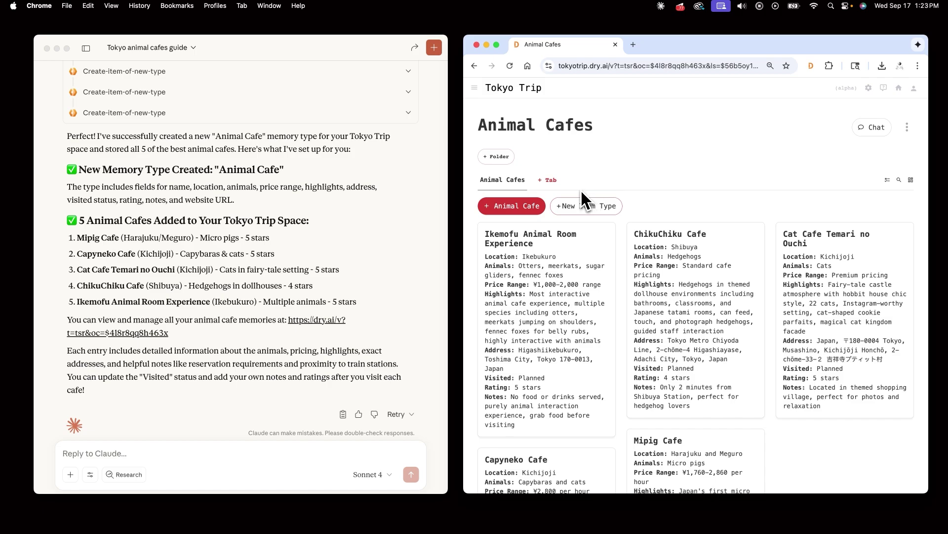
Step: Add a tab named Map showing only Animal Cafe items with the Map layout style
left_click(550, 182)
type("Map")
key("Return")
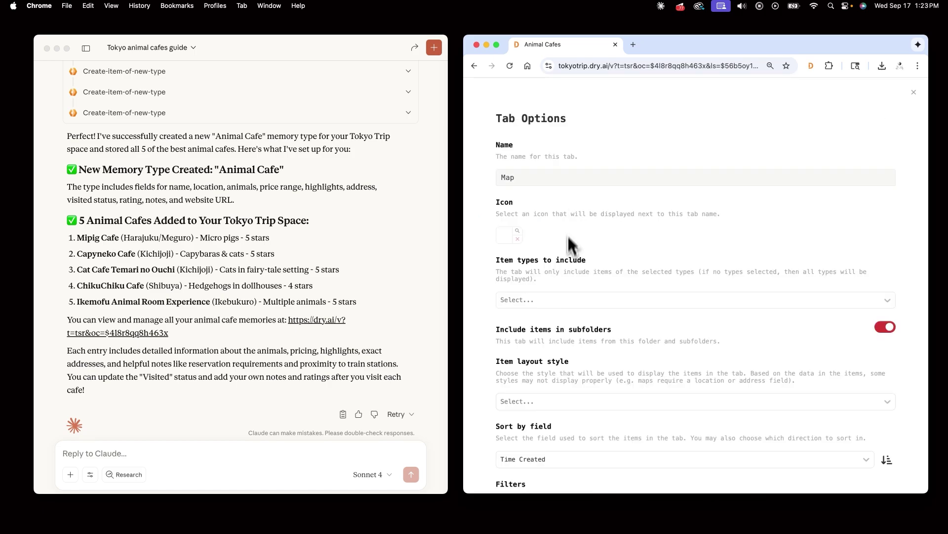
left_click(557, 239)
left_click(558, 256)
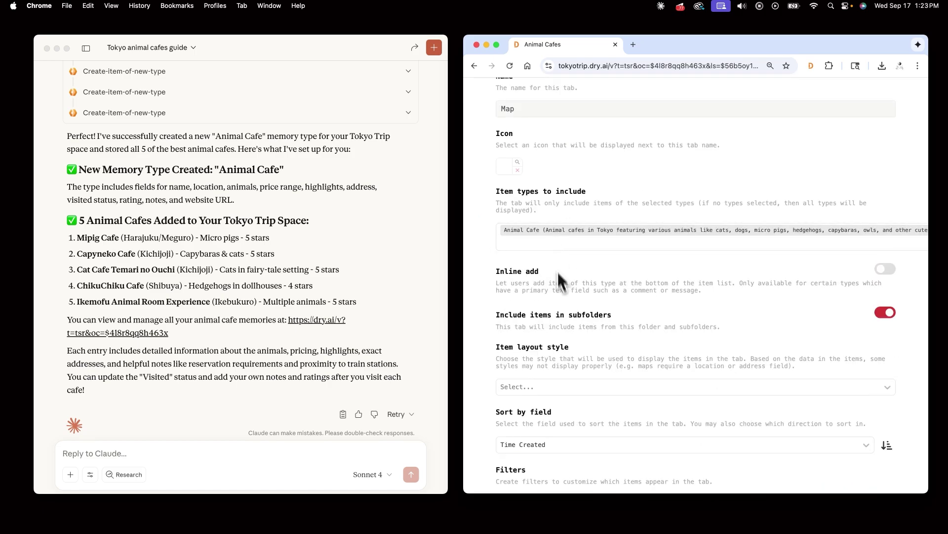
scroll(557, 296, "down", 3)
left_click(556, 296)
left_click(583, 416)
scroll(631, 430, "down", 3)
left_click(881, 451)
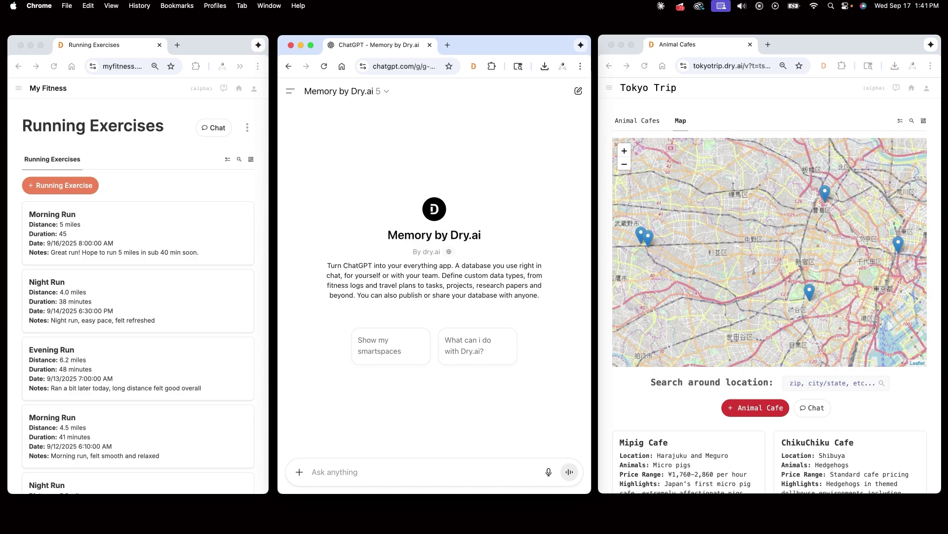
Step: Draft a question asking how long running between the animal cafes would take, based on fitness running data
type("Based on my run")
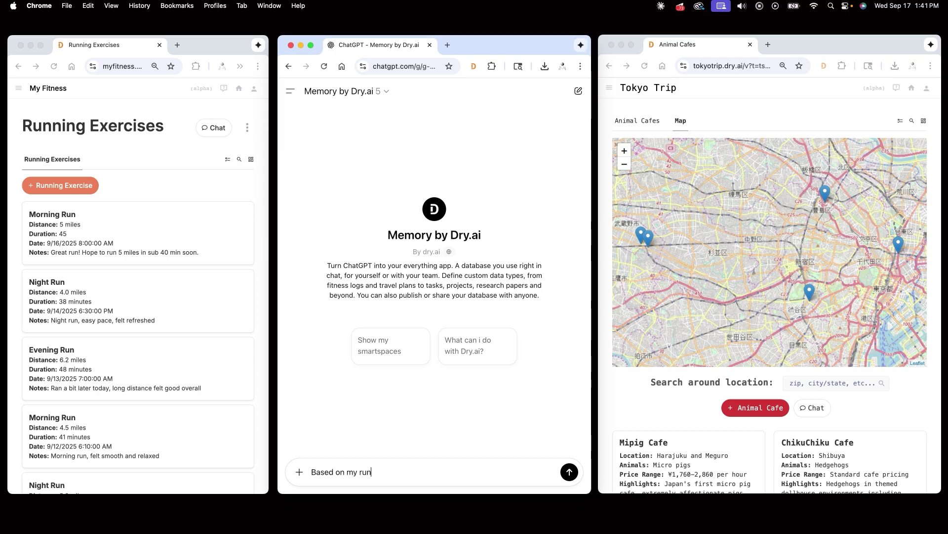
type("ning data in my fitnes")
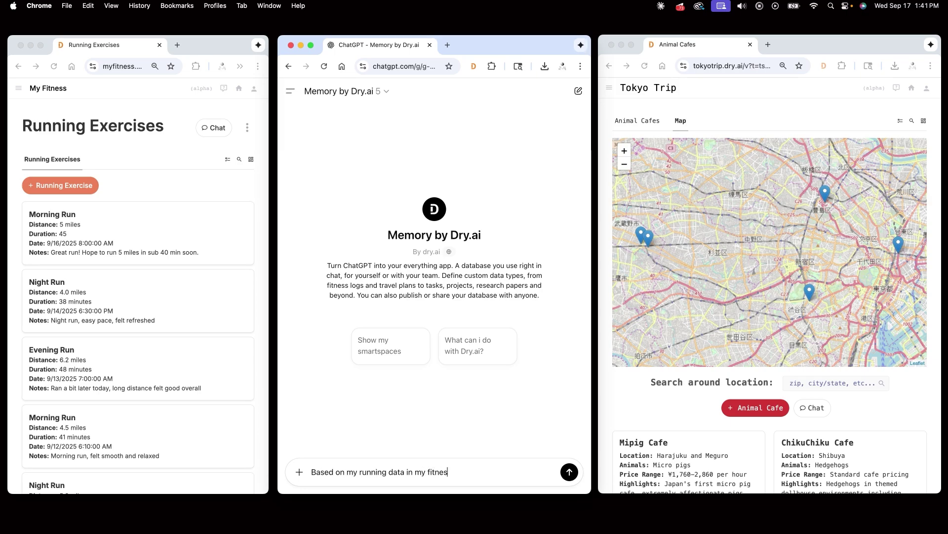
type("s, how long do you think it")
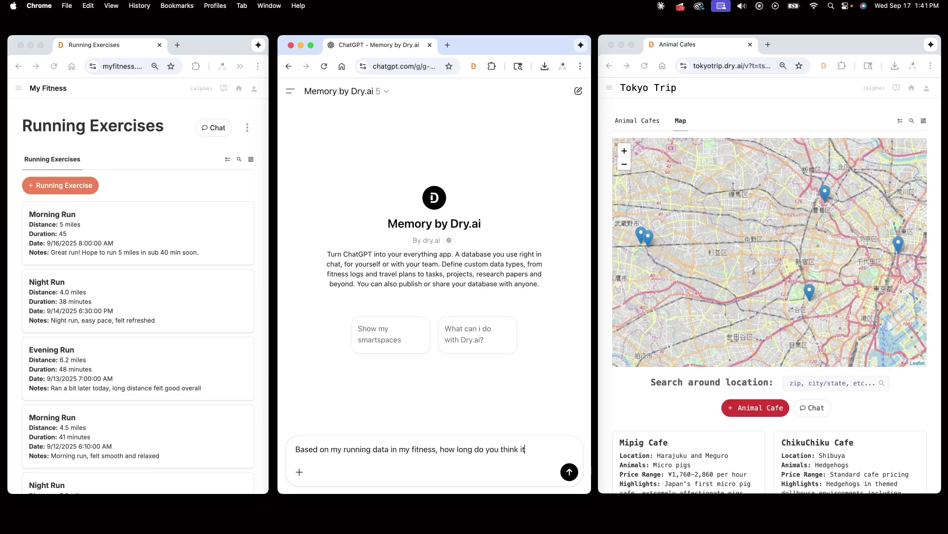
type(" would take me to run betwe")
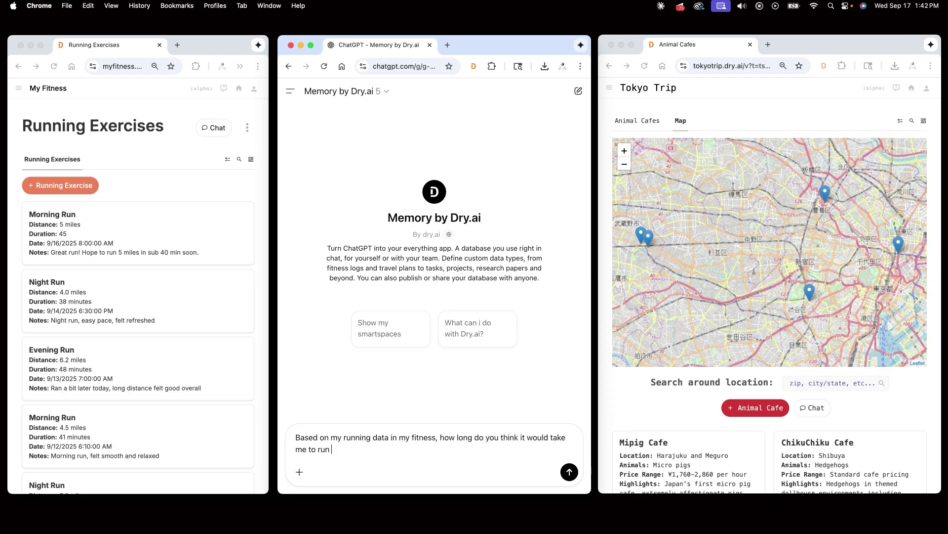
type("en all the animal cafes in my tokyo")
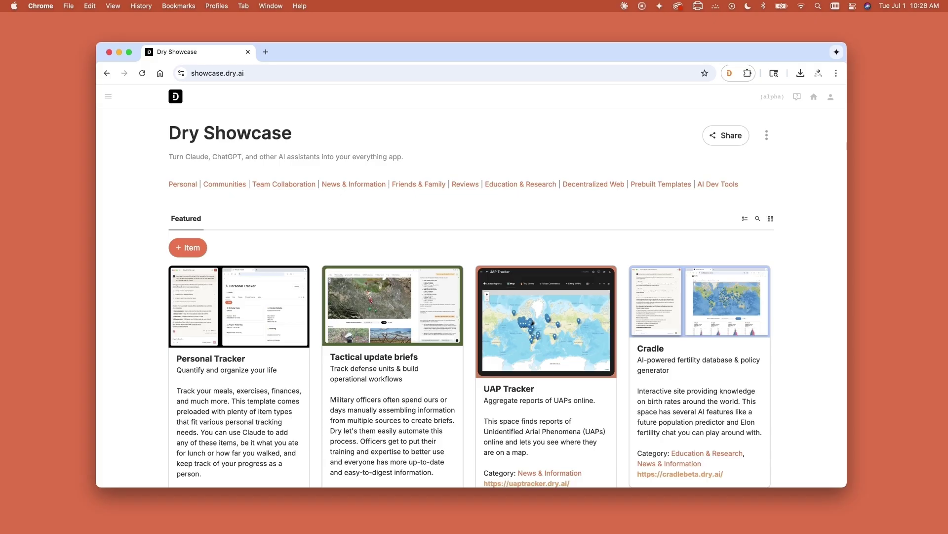
Step: Scroll through the featured spaces on the Dry Showcase page
scroll(476, 288, "down", 3)
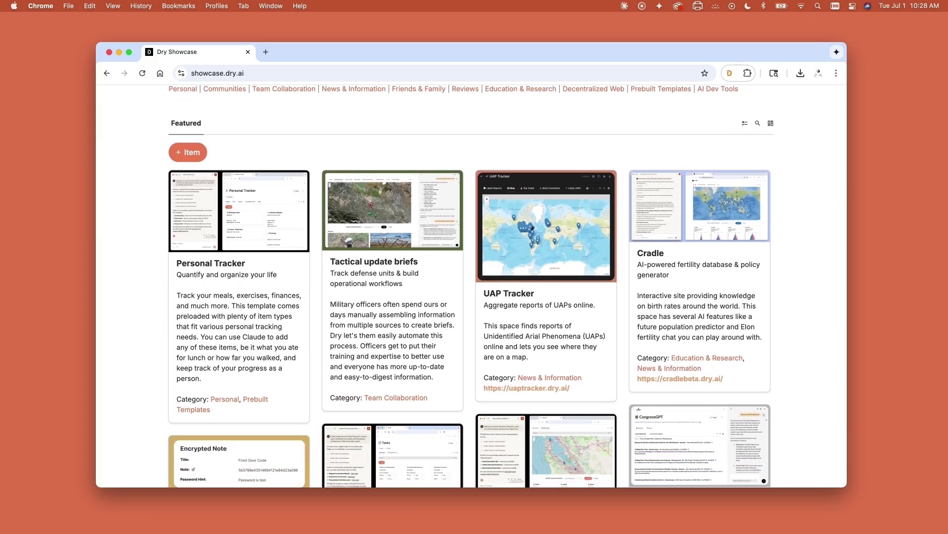